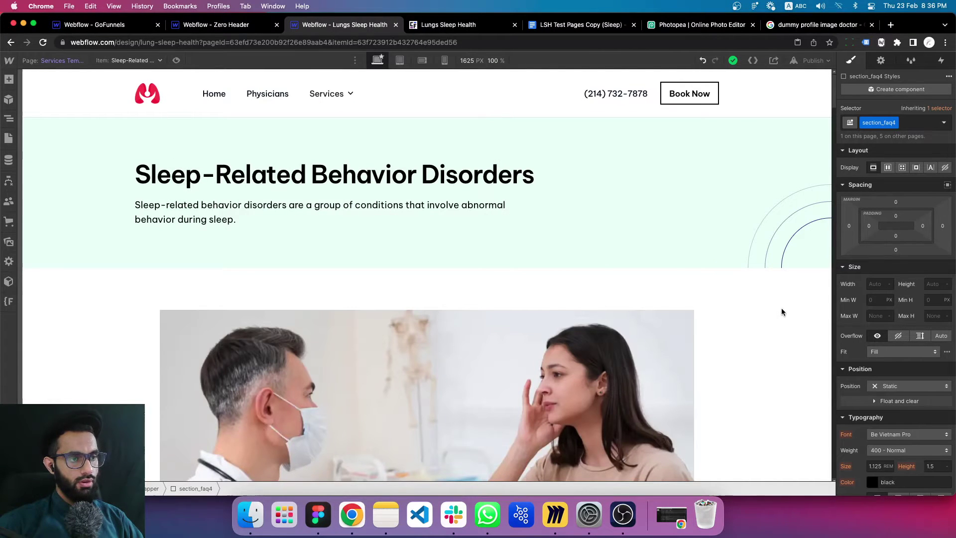
# Preview the page to check the live Services dropdown, then return to the Designer.
pyautogui.click(177, 61)
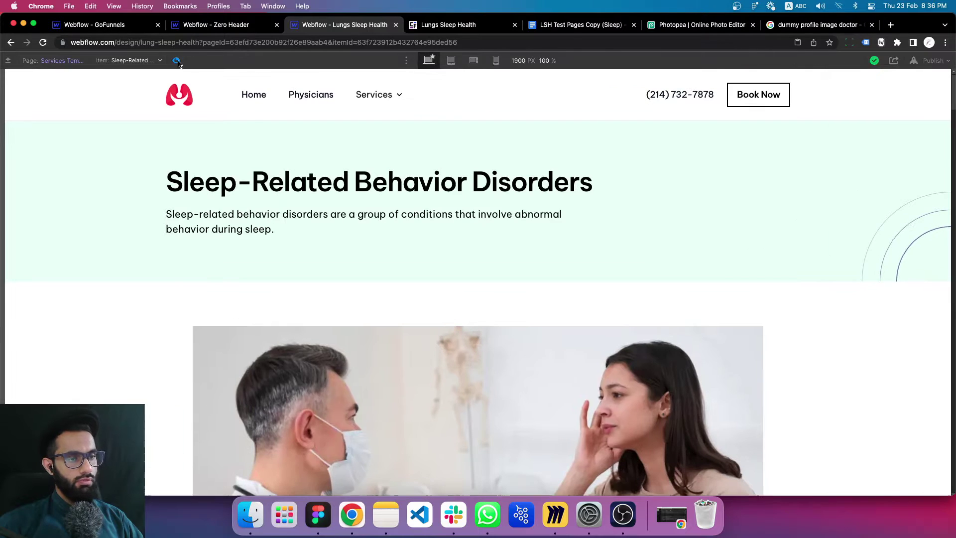
pyautogui.click(386, 97)
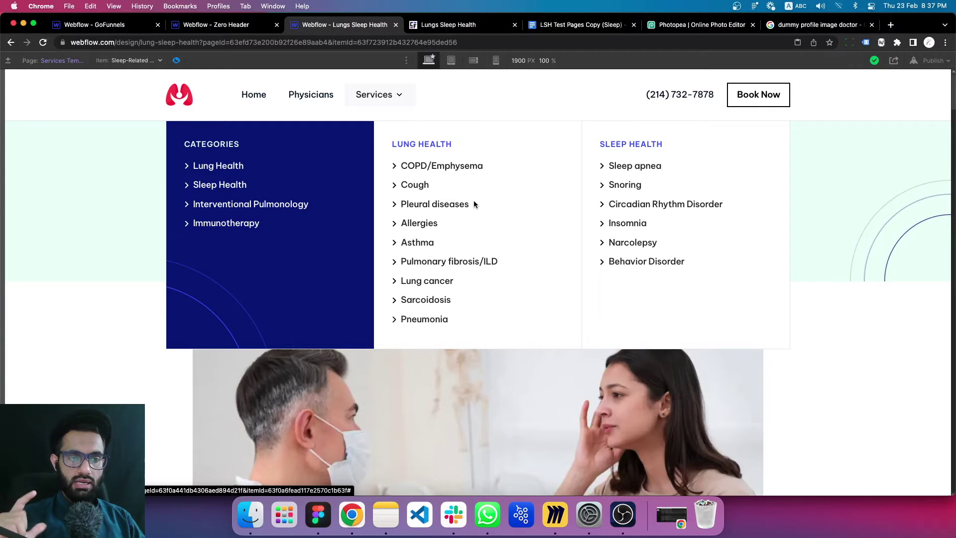
pyautogui.click(400, 95)
pyautogui.click(175, 61)
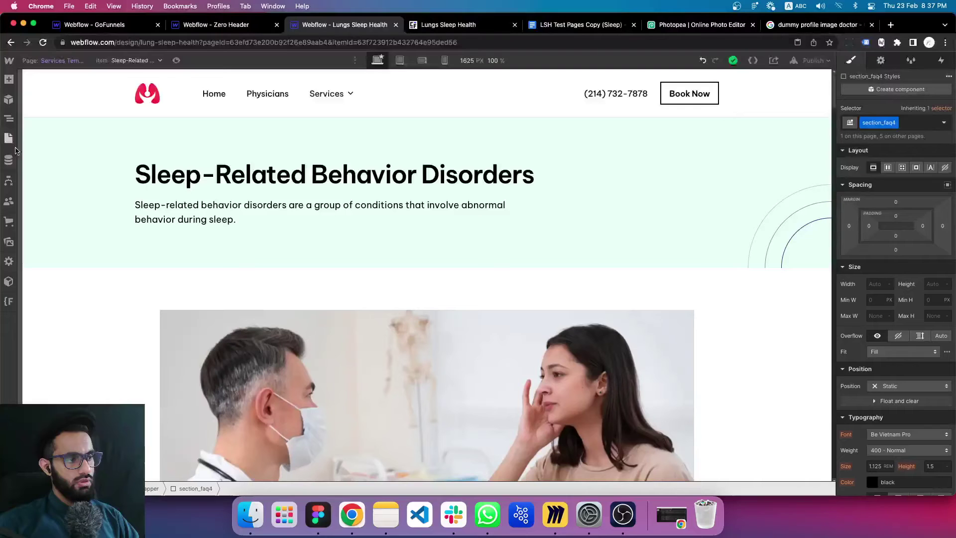
# Inspect the Pneumonia item's fields and category in the Services CMS collection.
pyautogui.click(9, 160)
pyautogui.click(77, 132)
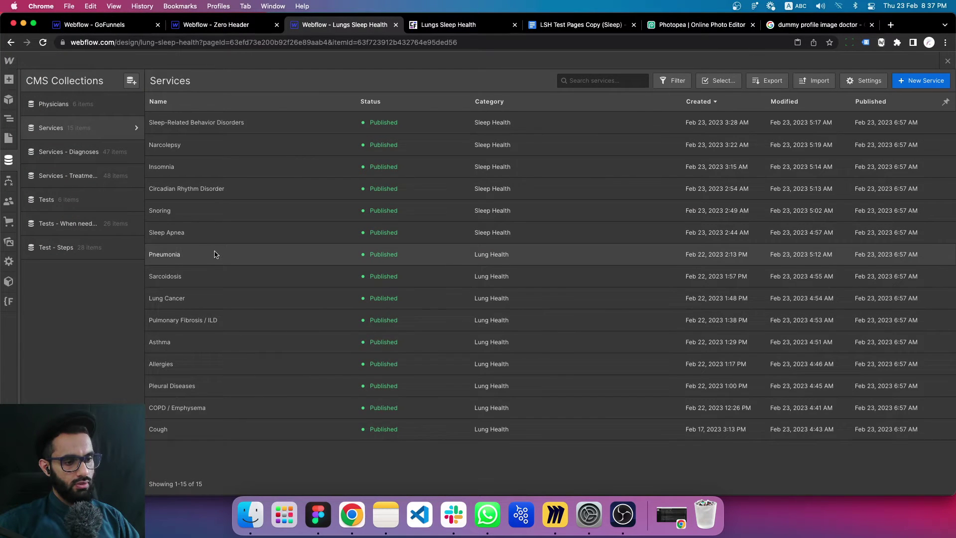
pyautogui.click(214, 254)
pyautogui.scroll(-2, 497, 308)
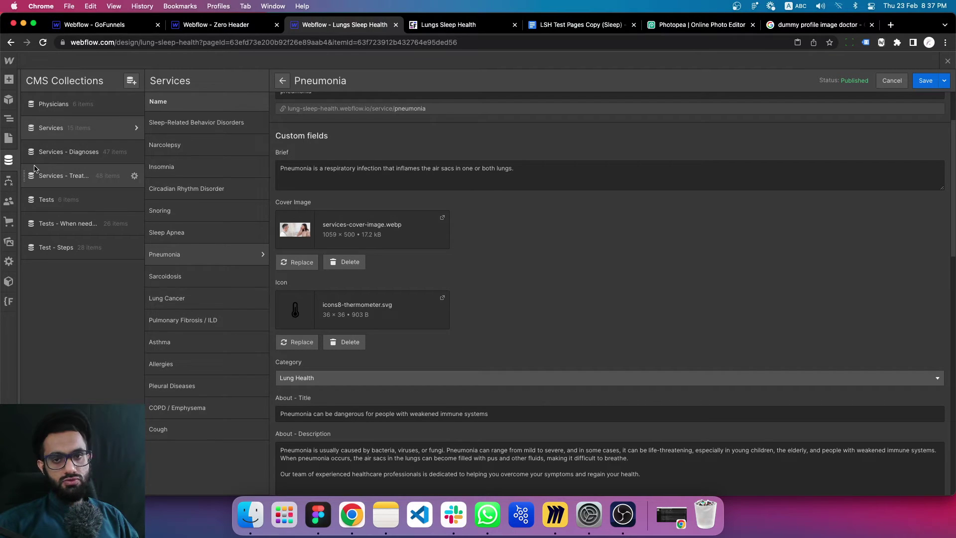
pyautogui.click(9, 159)
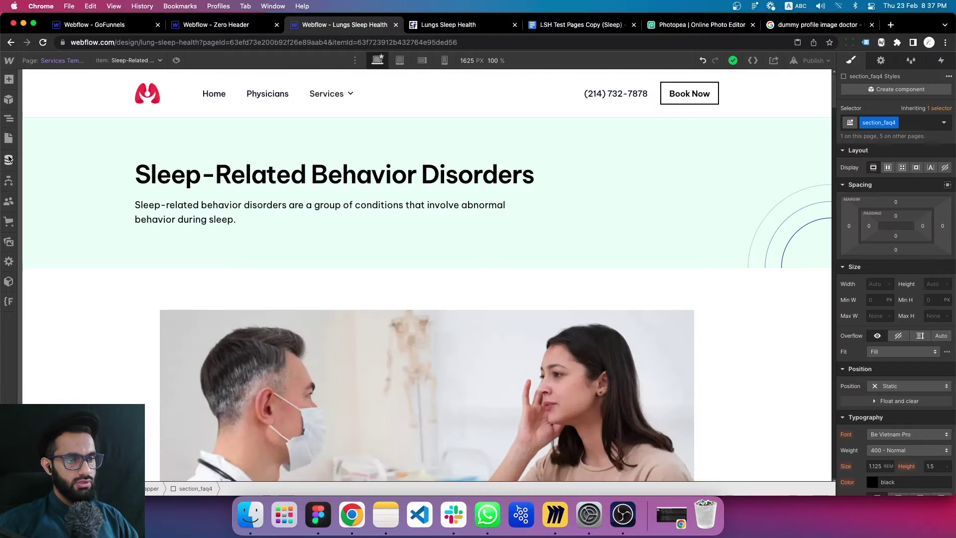
# Edit the Navbar component and set the Services dropdown to stay shown.
pyautogui.click(331, 110)
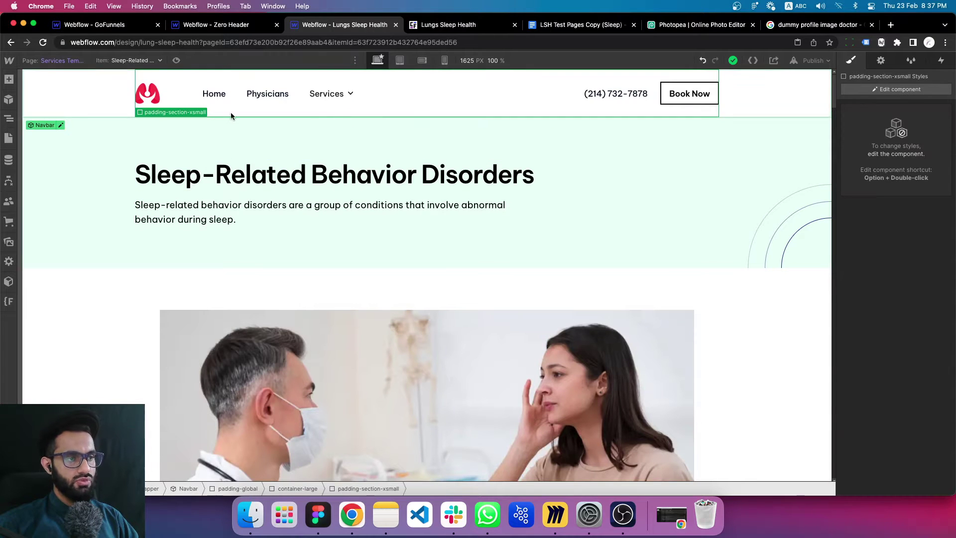
pyautogui.click(61, 126)
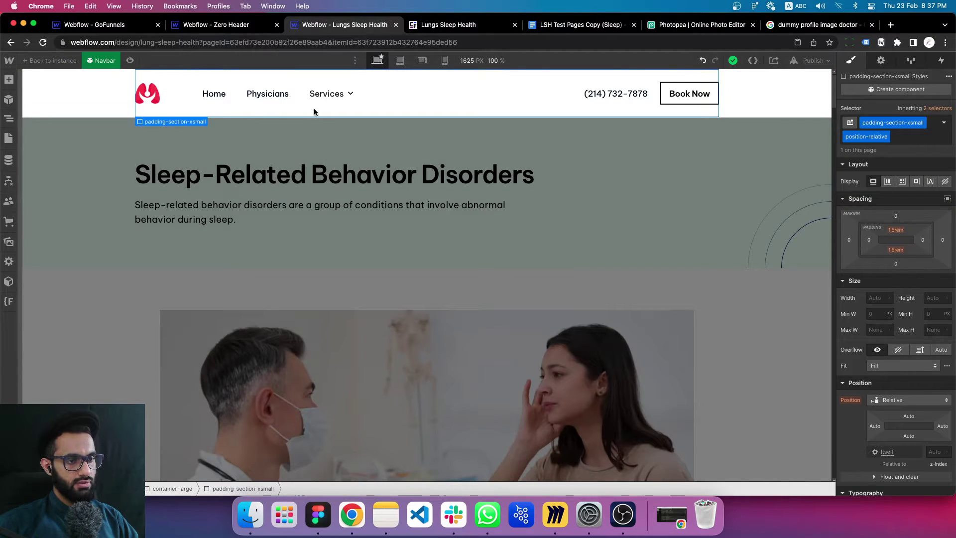
pyautogui.click(346, 99)
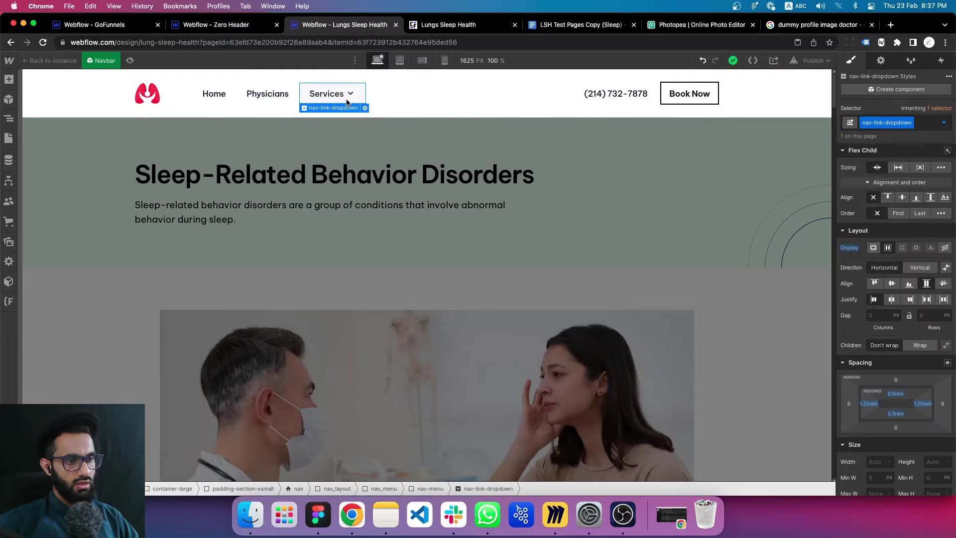
pyautogui.click(880, 61)
pyautogui.click(888, 219)
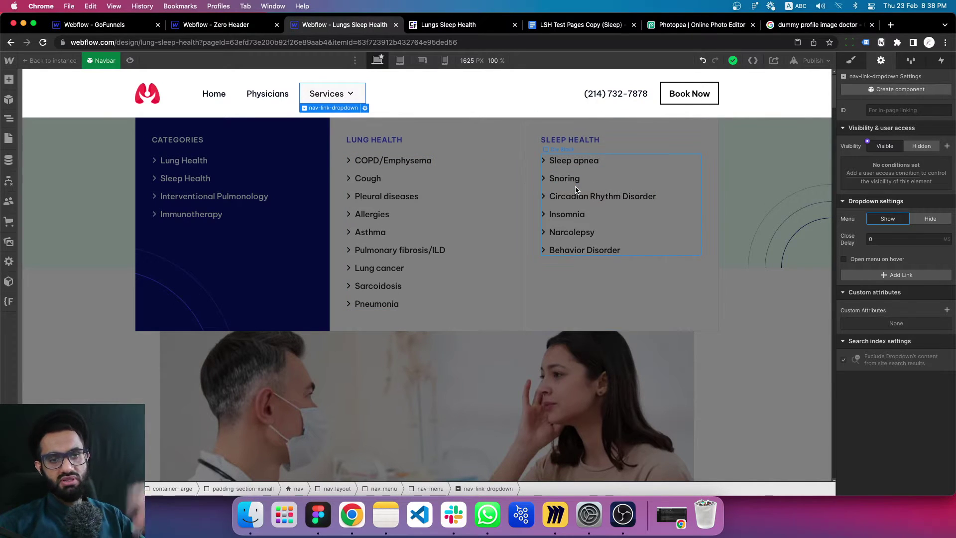
# Select the Lung Health links block and view its items in the Navigator.
pyautogui.click(386, 170)
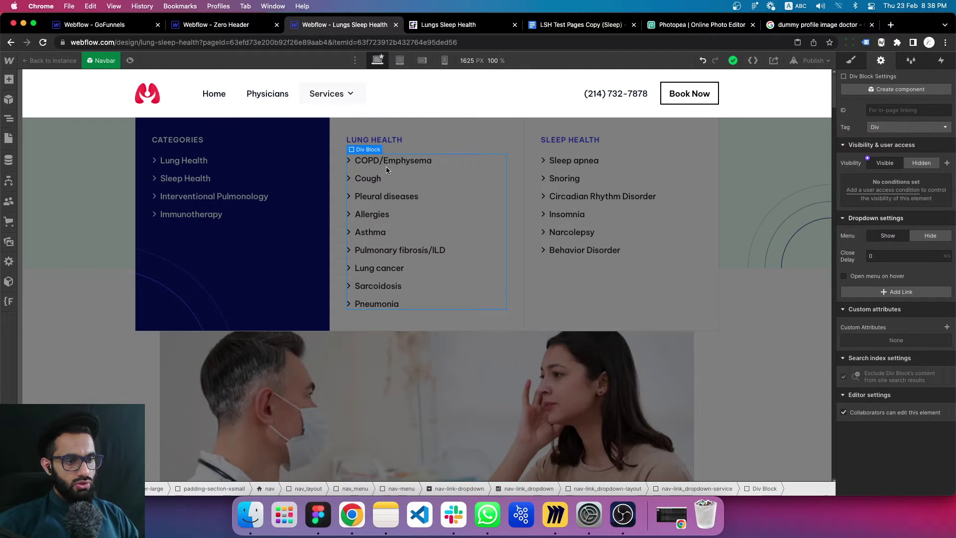
pyautogui.click(10, 118)
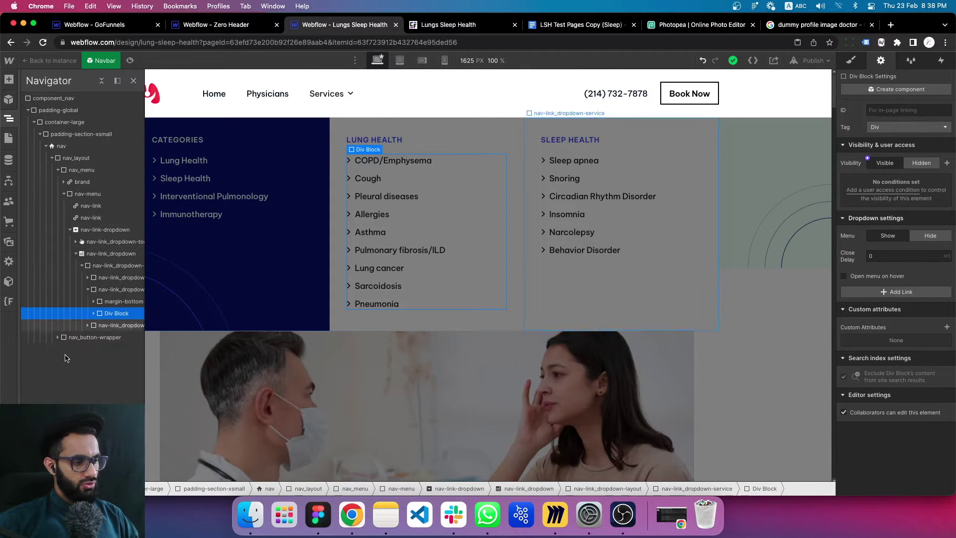
pyautogui.click(93, 314)
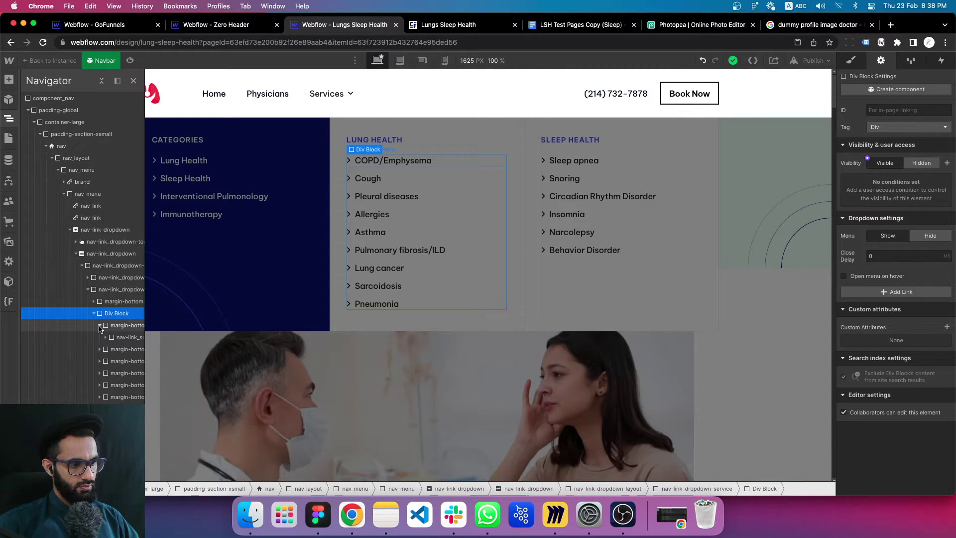
pyautogui.click(100, 326)
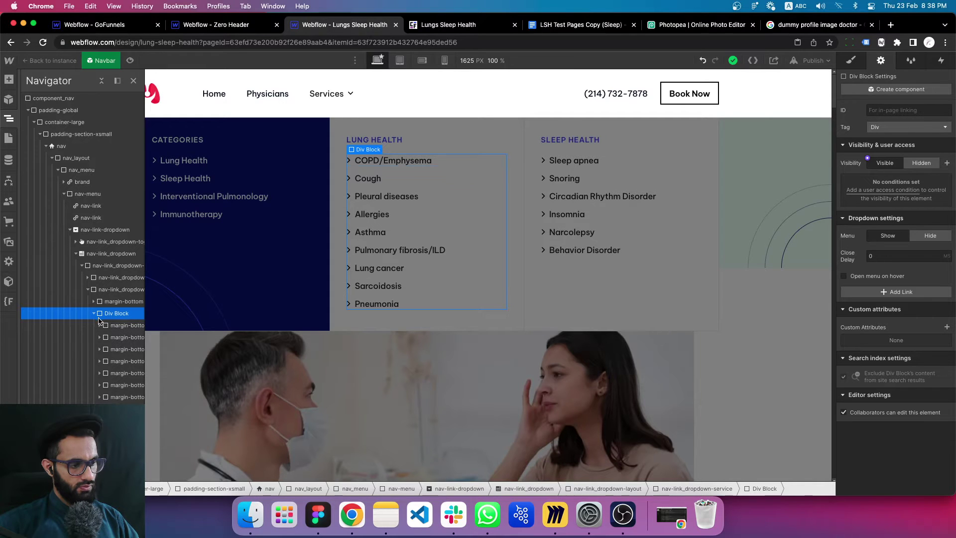
# Insert a Collection List into the Lung Health column and move it above the old links block.
pyautogui.click(96, 313)
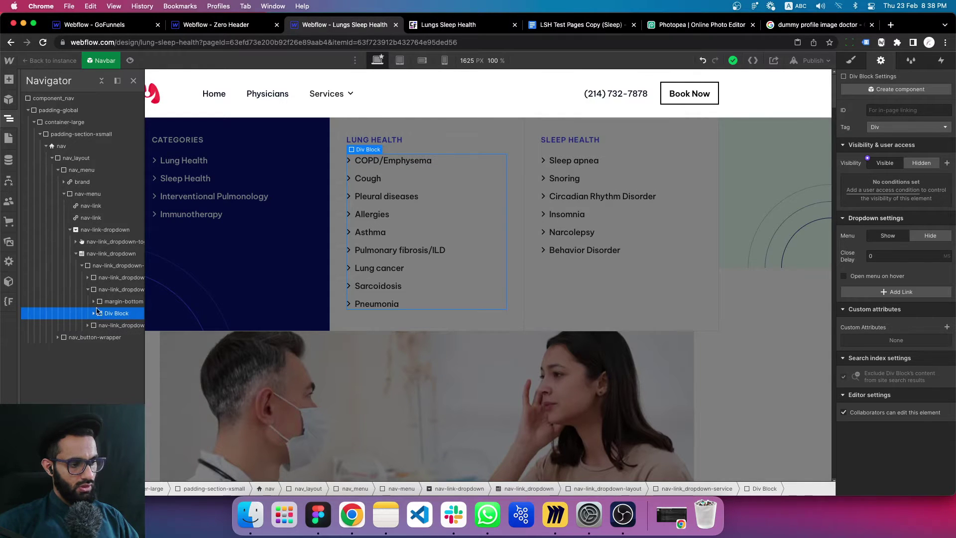
pyautogui.click(103, 290)
pyautogui.press('super+e')
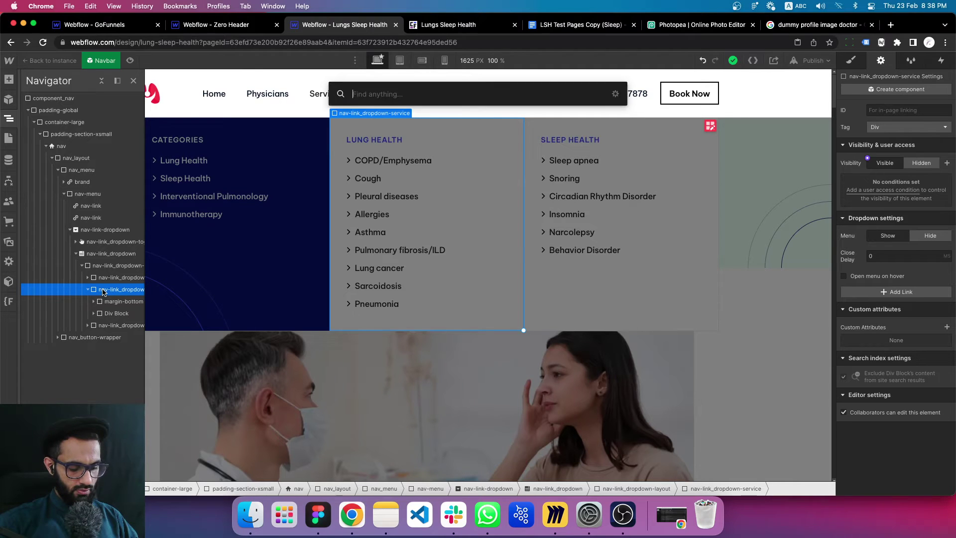
pyautogui.write('colle')
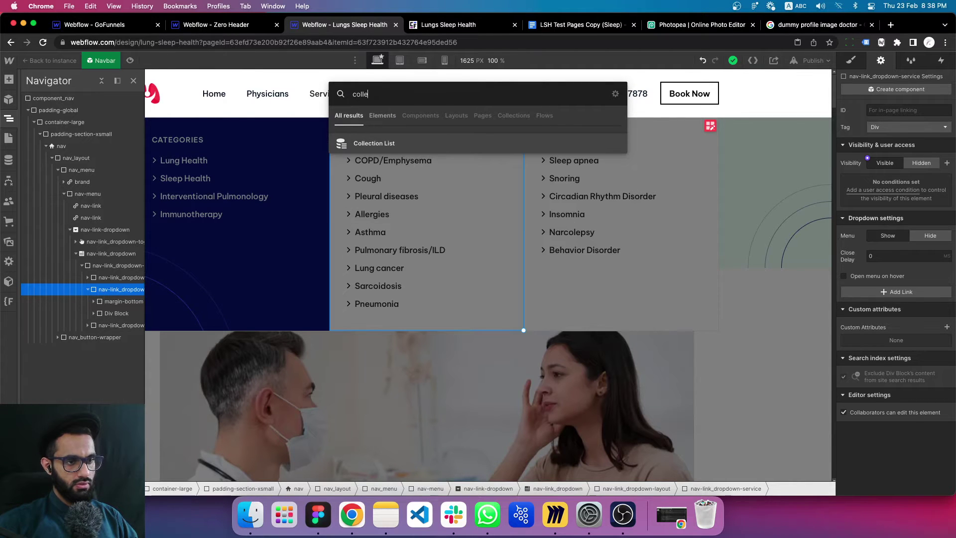
pyautogui.press('Return')
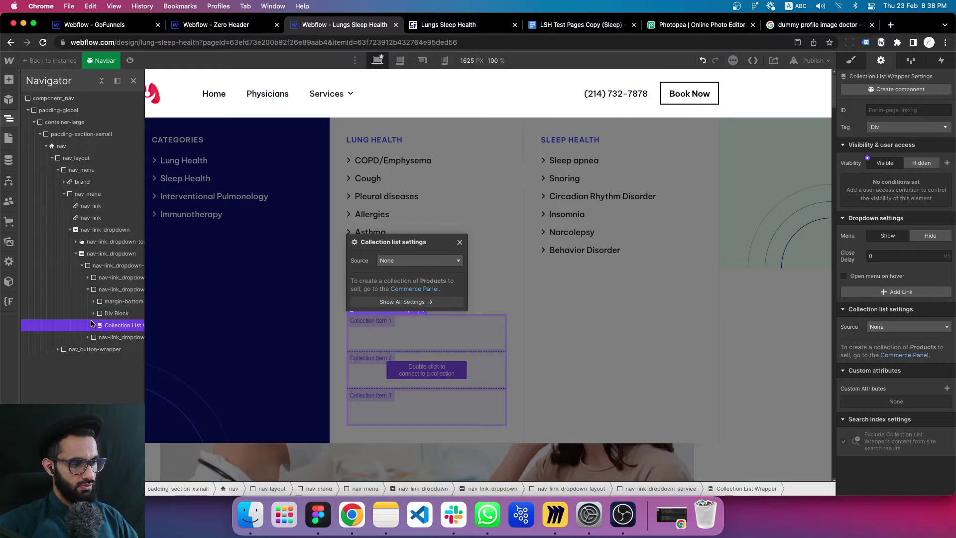
pyautogui.moveTo(101, 322); pyautogui.dragTo(102, 310)
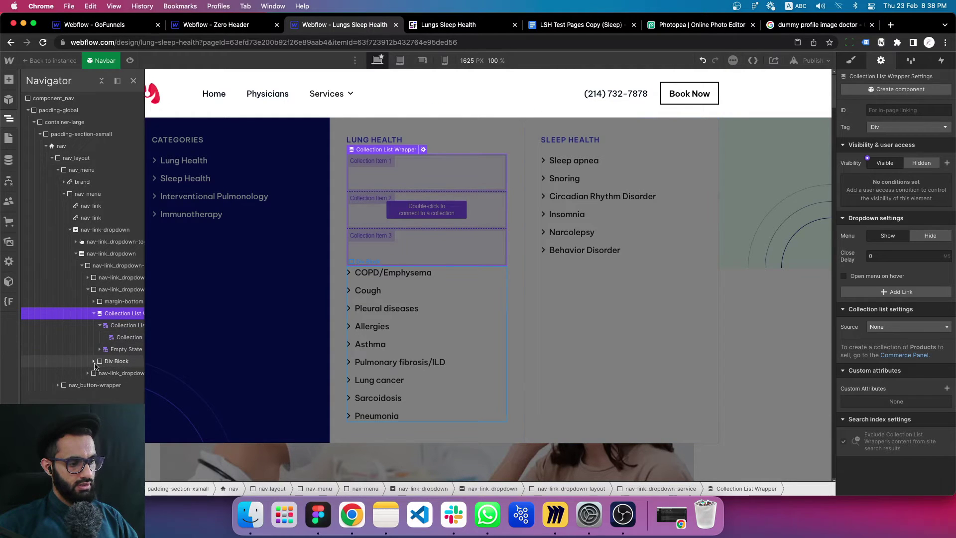
pyautogui.click(94, 362)
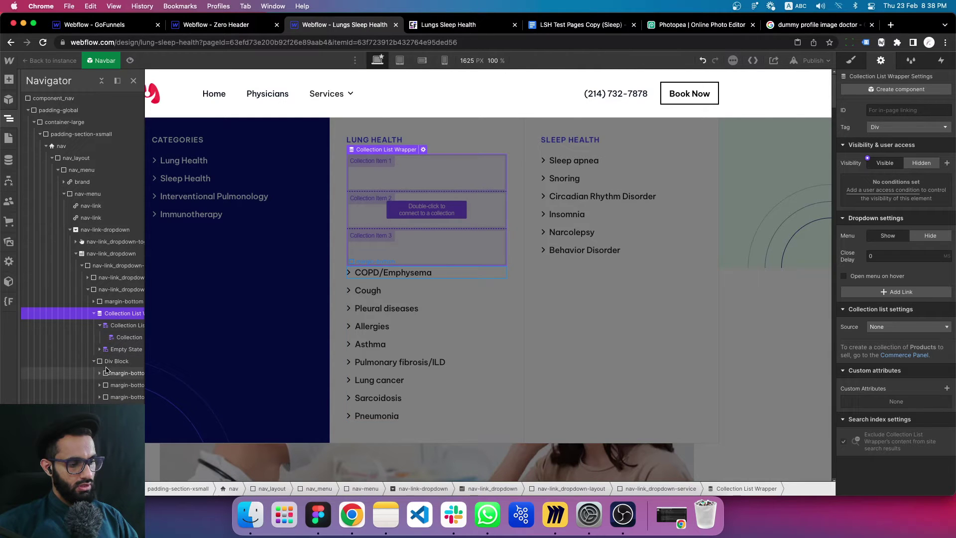
pyautogui.click(131, 330)
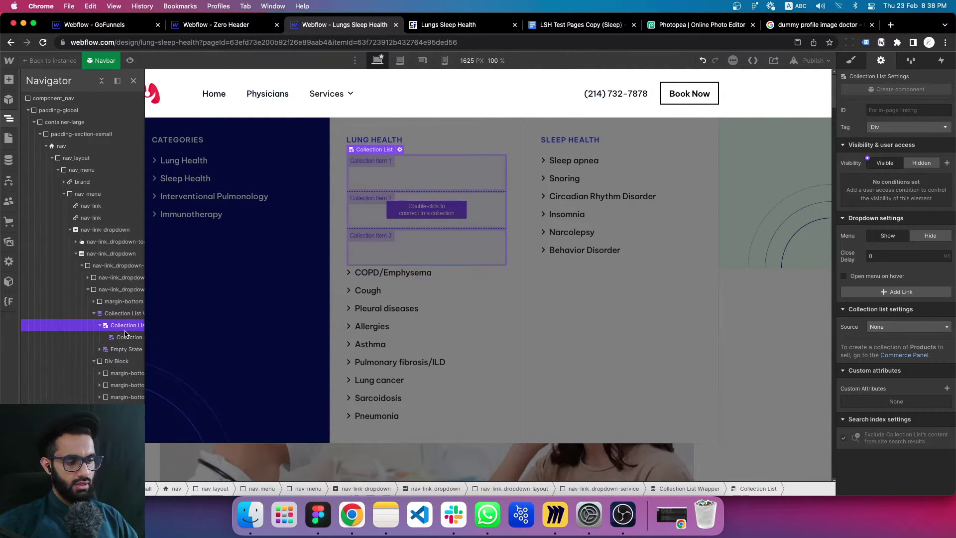
# Set the Lung Health list's source to Services with a Category equals Lung Health filter.
pyautogui.click(879, 327)
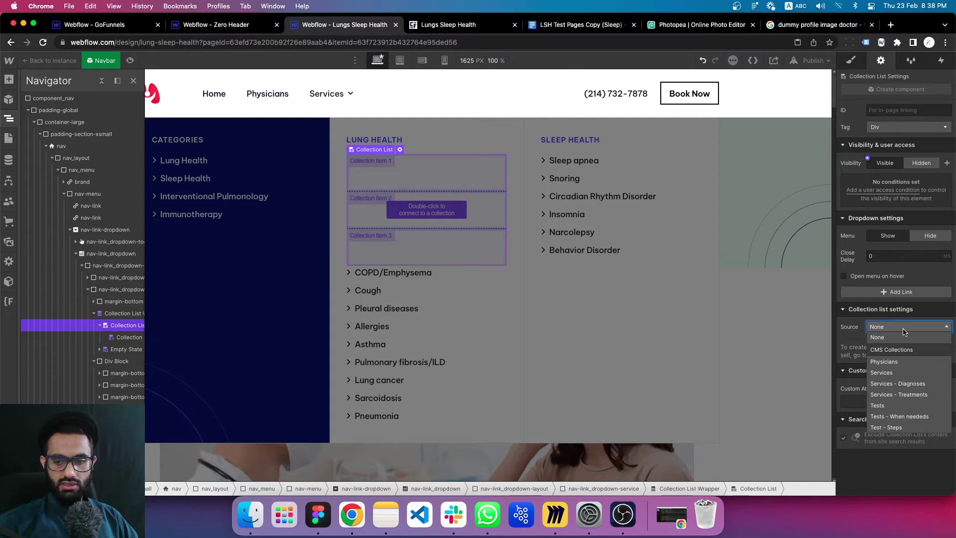
pyautogui.click(891, 371)
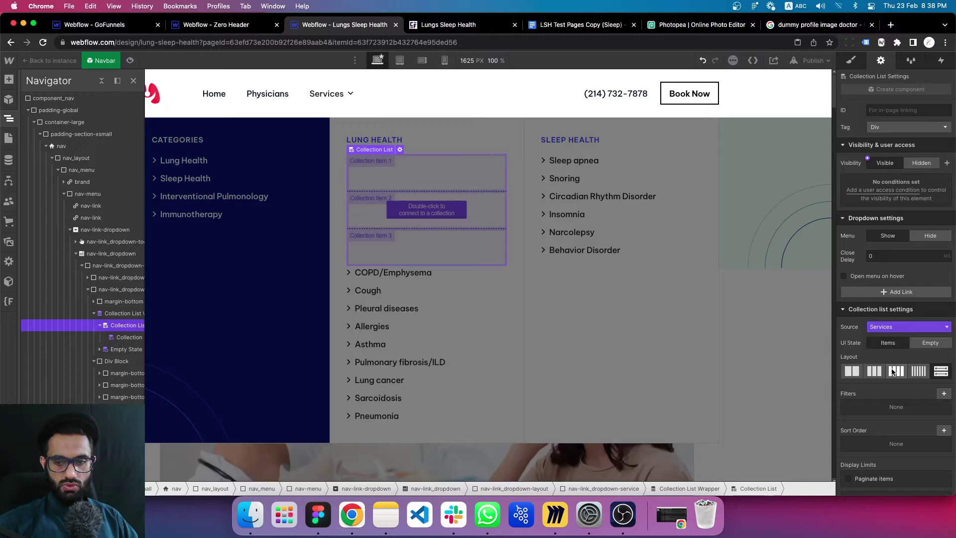
pyautogui.click(944, 393)
pyautogui.click(872, 432)
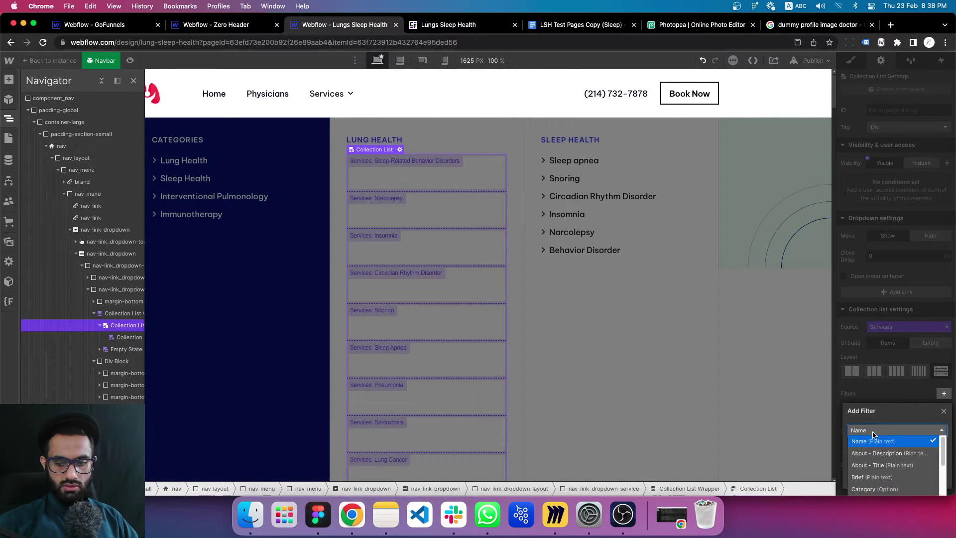
pyautogui.click(880, 459)
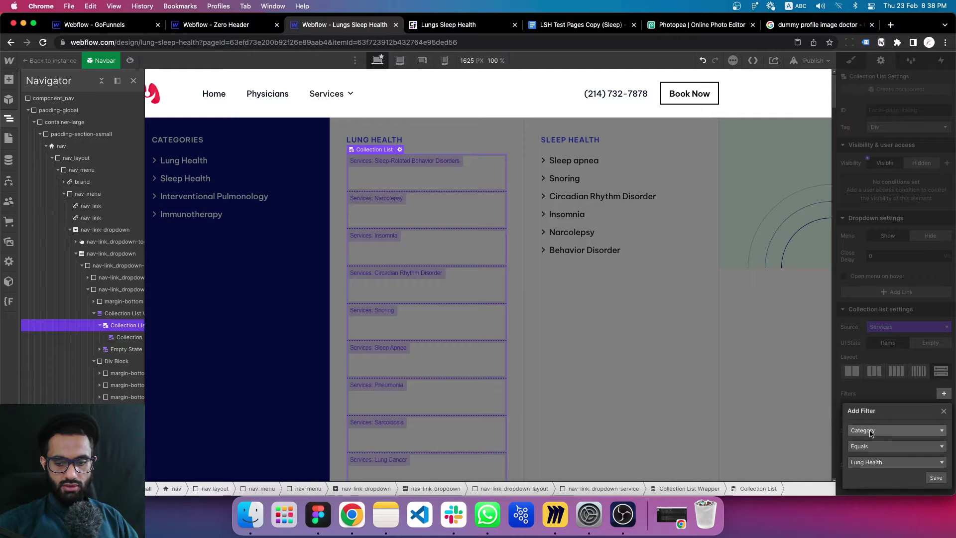
pyautogui.click(935, 478)
pyautogui.scroll(-5, 448, 277)
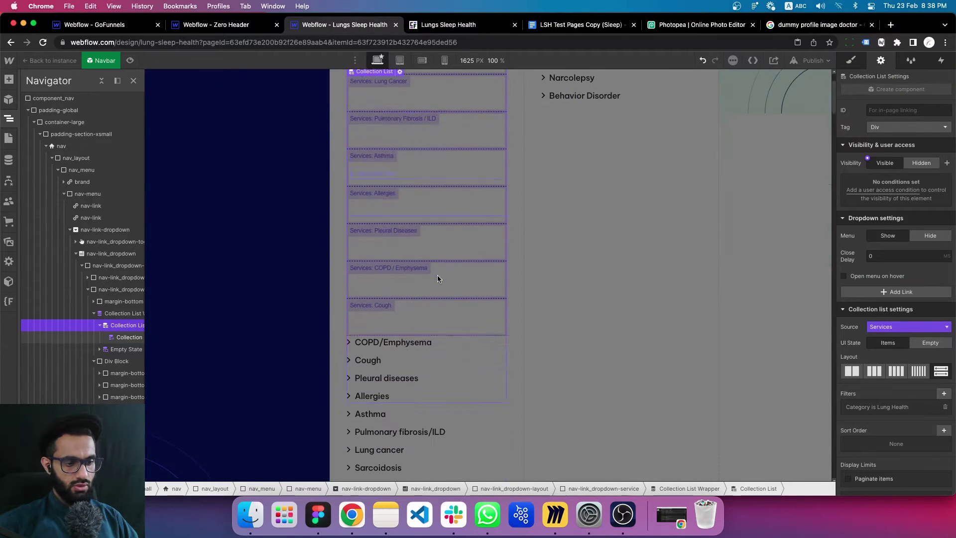
pyautogui.scroll(3, 438, 275)
pyautogui.scroll(1, 409, 223)
pyautogui.scroll(1, 410, 238)
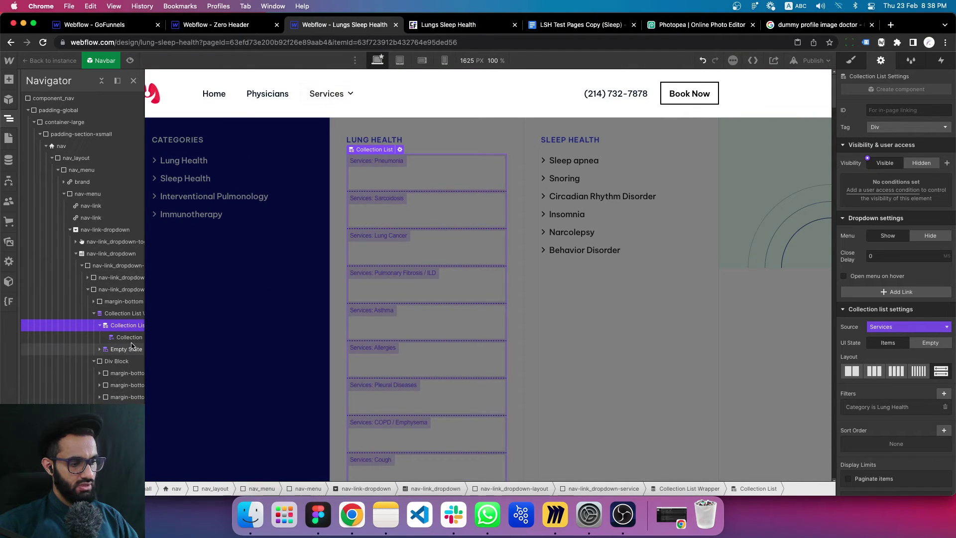
# Move the styled dropdown link item into the collection item template.
pyautogui.click(99, 373)
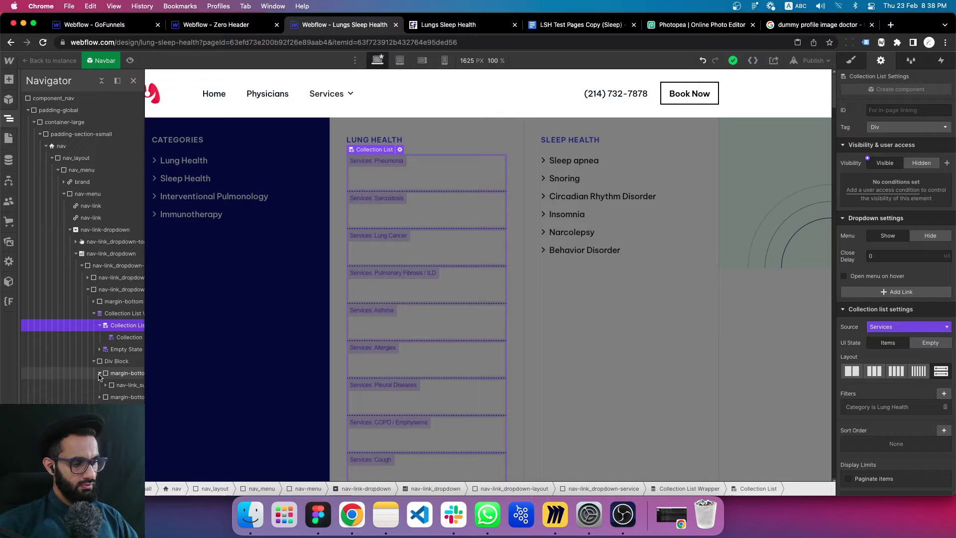
pyautogui.click(100, 376)
pyautogui.click(100, 378)
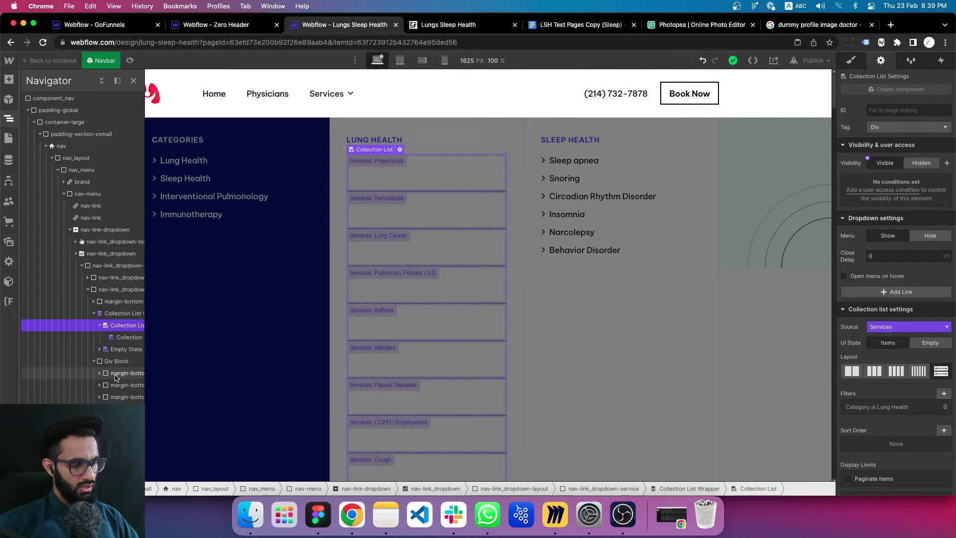
pyautogui.moveTo(116, 378); pyautogui.dragTo(125, 350)
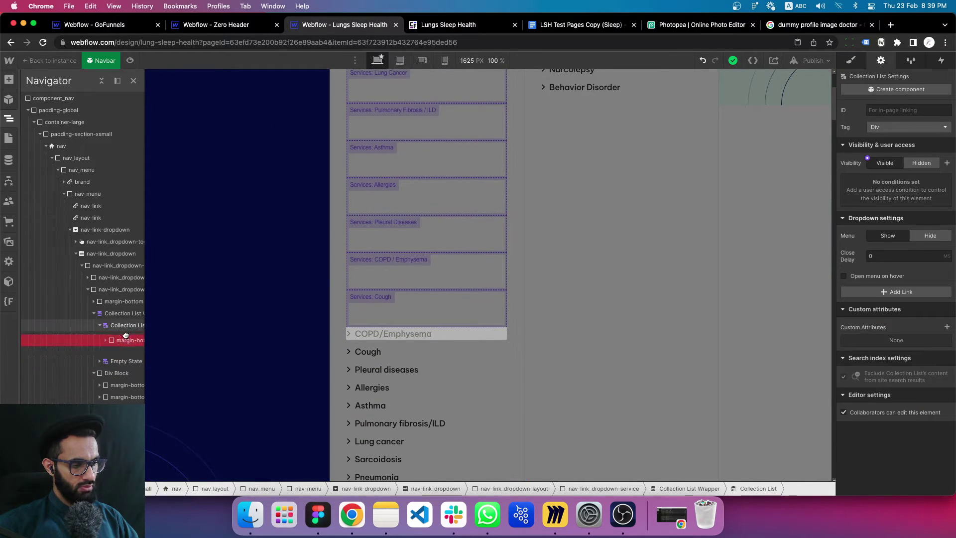
pyautogui.moveTo(124, 350); pyautogui.dragTo(126, 341)
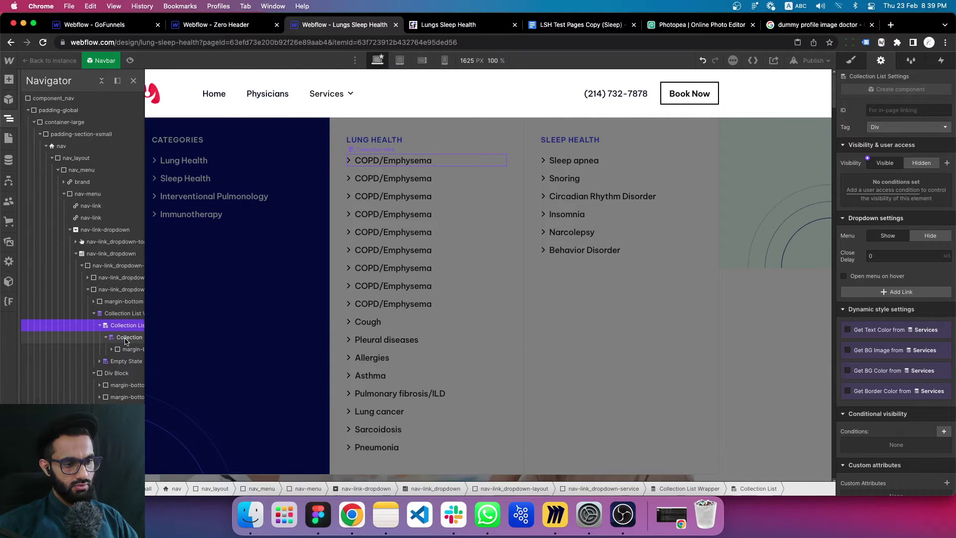
# Delete the static Lung Health links block (Cough…Pneumonia).
pyautogui.click(94, 373)
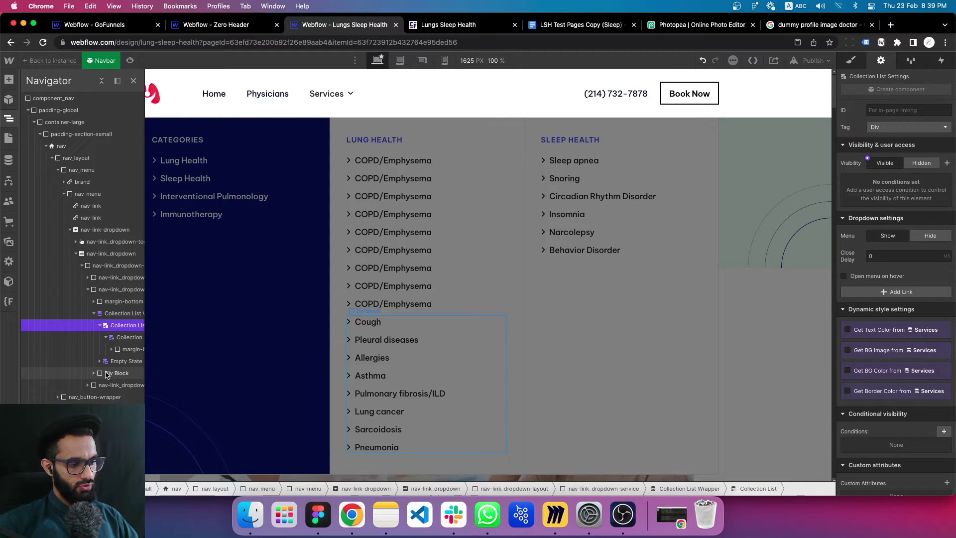
pyautogui.click(107, 373)
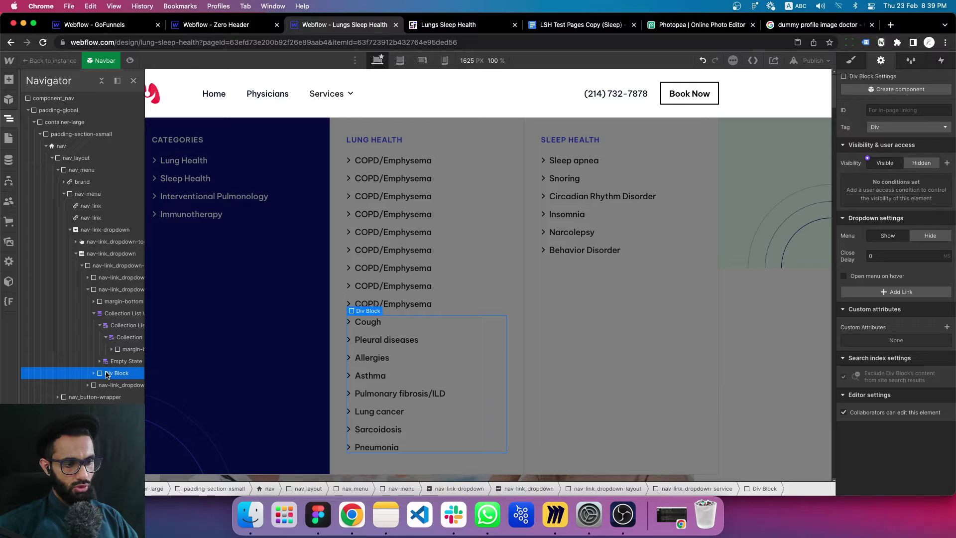
pyautogui.press('Delete')
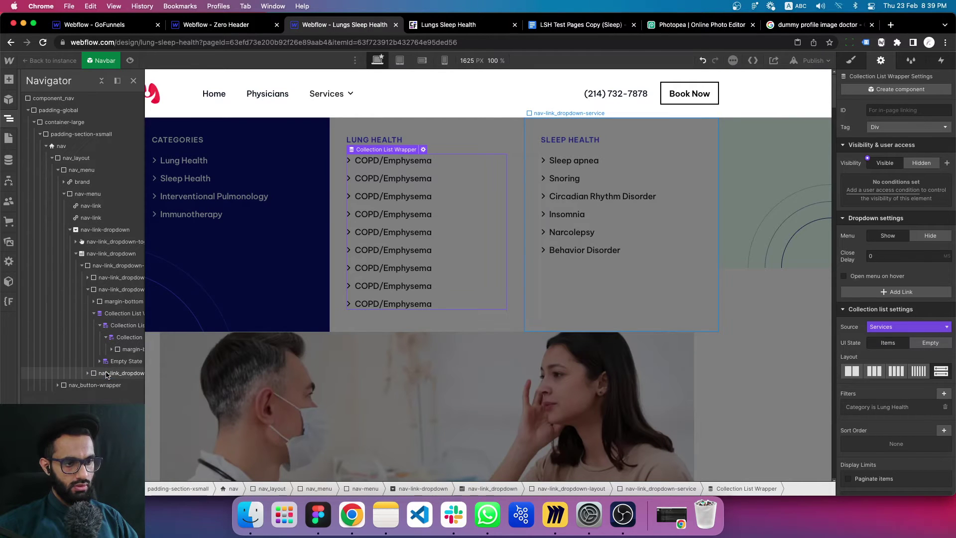
# Bind the dropdown link's text to the Services Name and link it to the Current Service page.
pyautogui.click(382, 161)
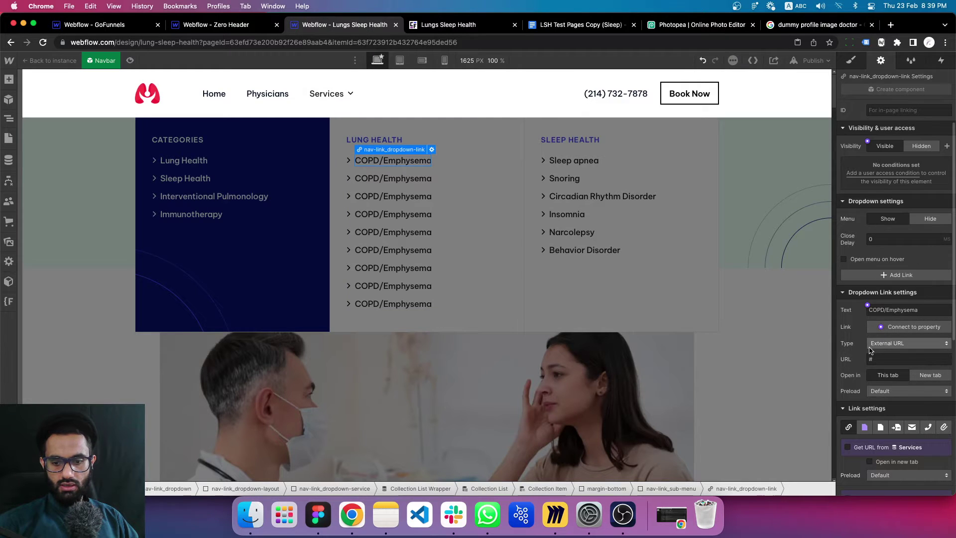
pyautogui.scroll(-3, 859, 344)
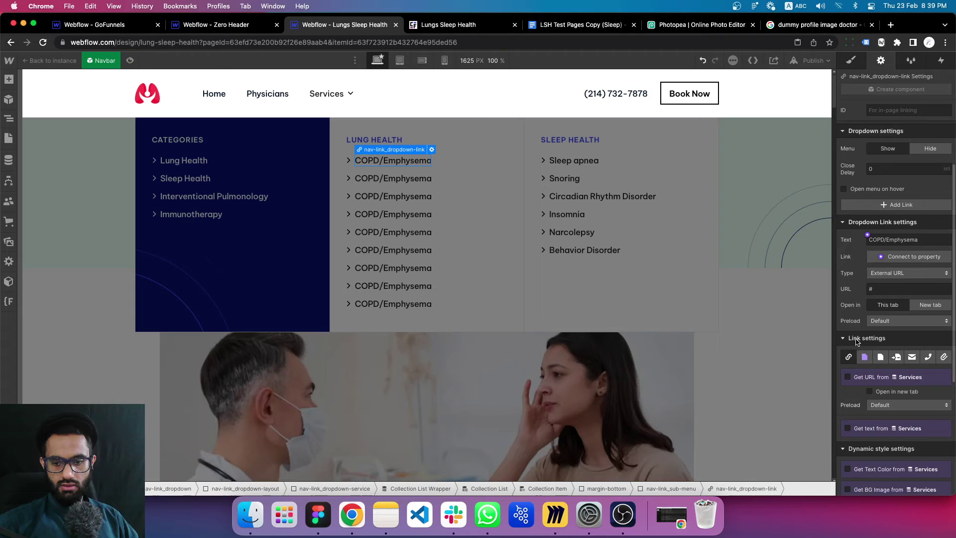
pyautogui.scroll(-2, 857, 342)
pyautogui.scroll(-3, 858, 369)
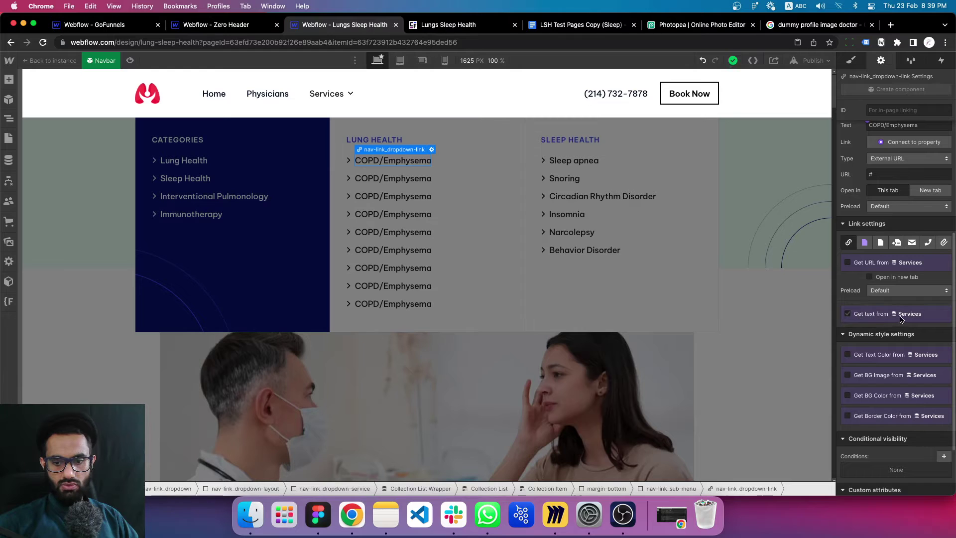
pyautogui.click(876, 317)
pyautogui.click(876, 327)
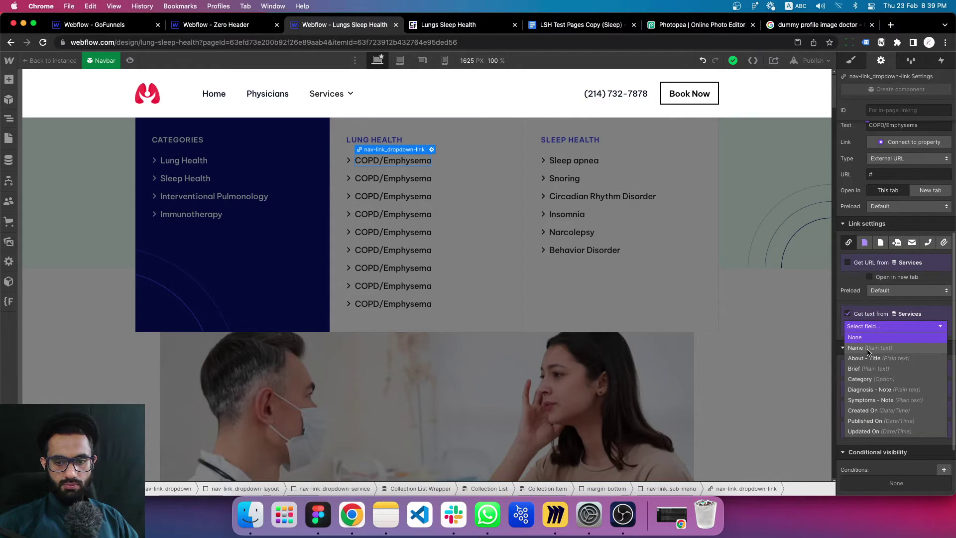
pyautogui.click(868, 349)
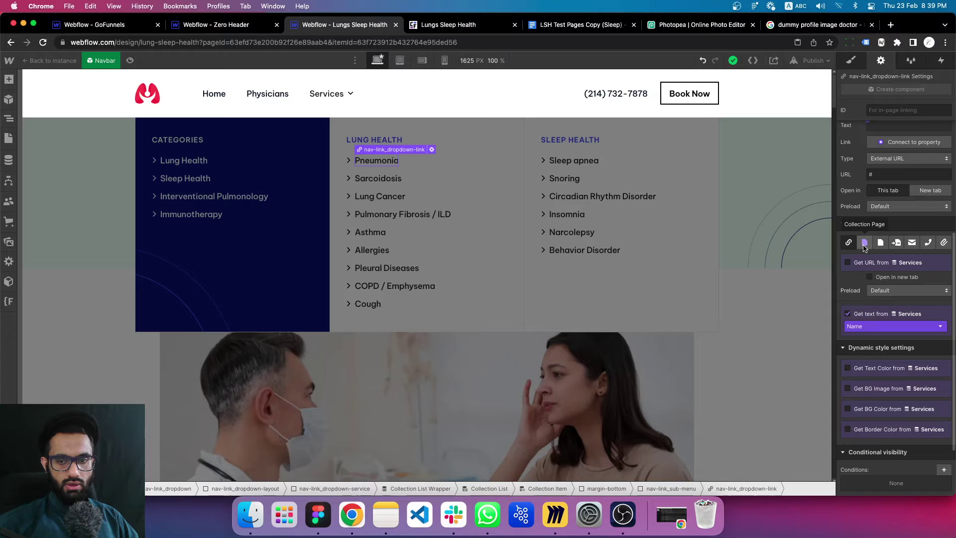
pyautogui.click(865, 243)
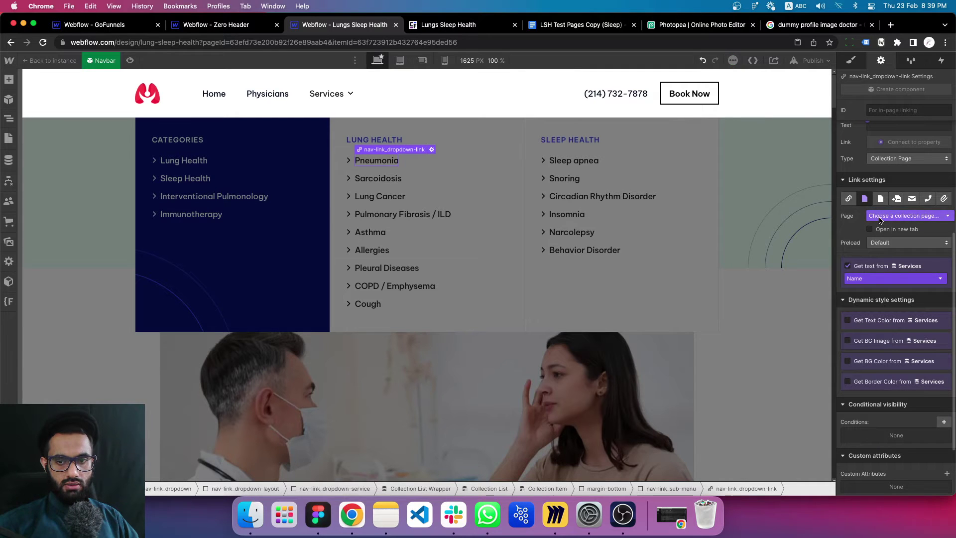
pyautogui.click(900, 216)
pyautogui.click(882, 239)
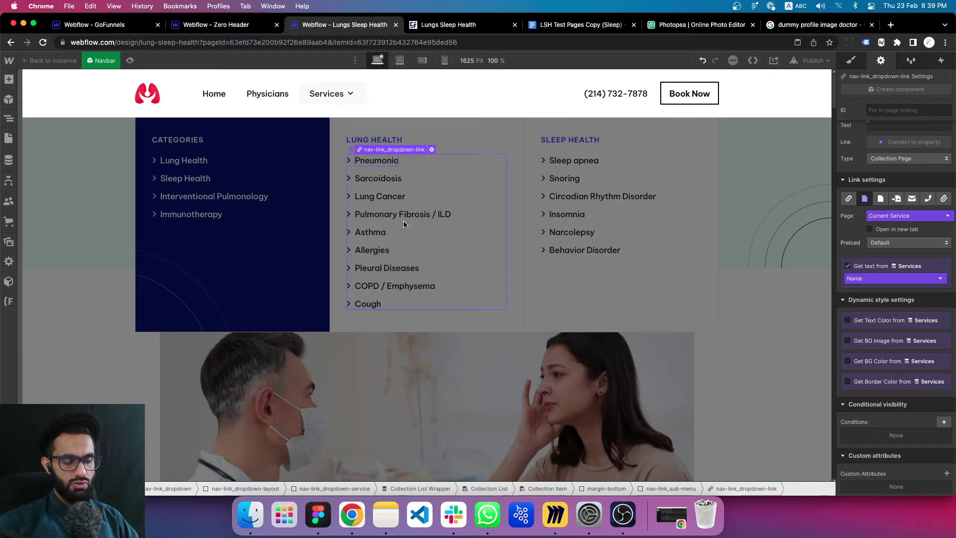
# Sort the Lung Health collection list by Created On, oldest to newest, and select the Sleep Health list.
pyautogui.click(361, 170)
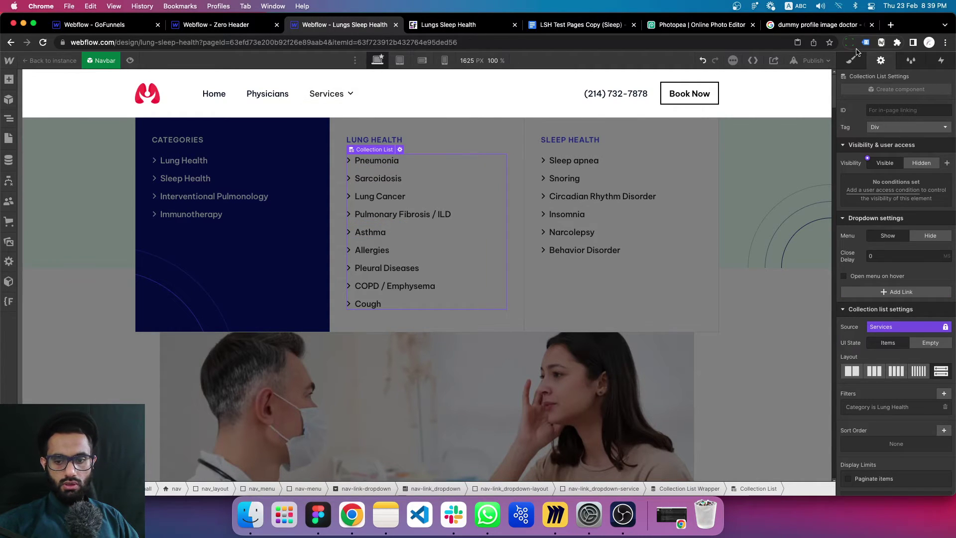
pyautogui.click(944, 431)
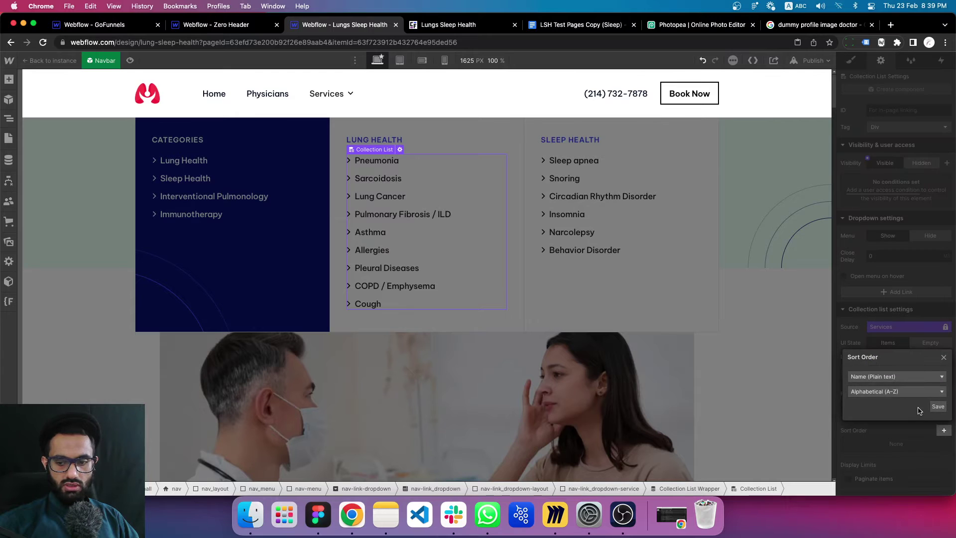
pyautogui.click(882, 379)
pyautogui.click(882, 422)
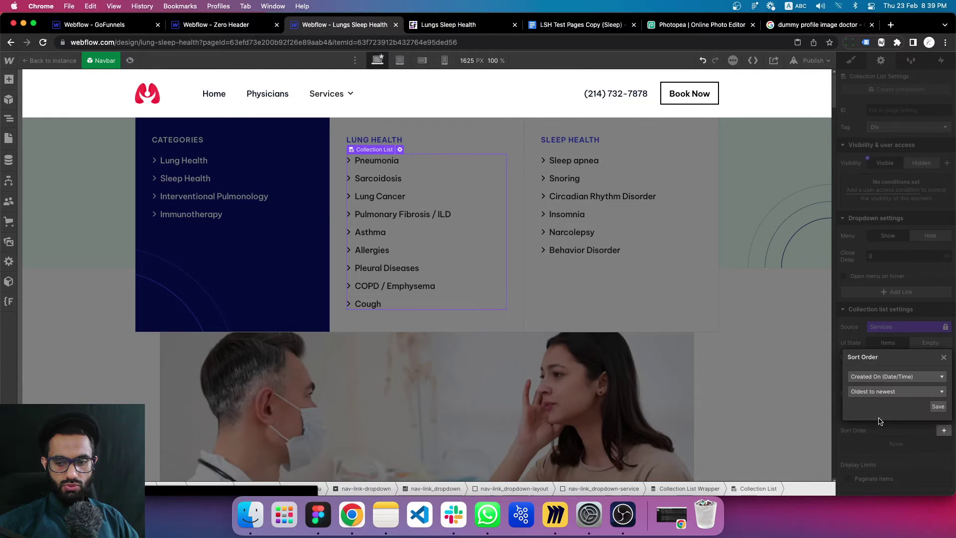
pyautogui.click(938, 408)
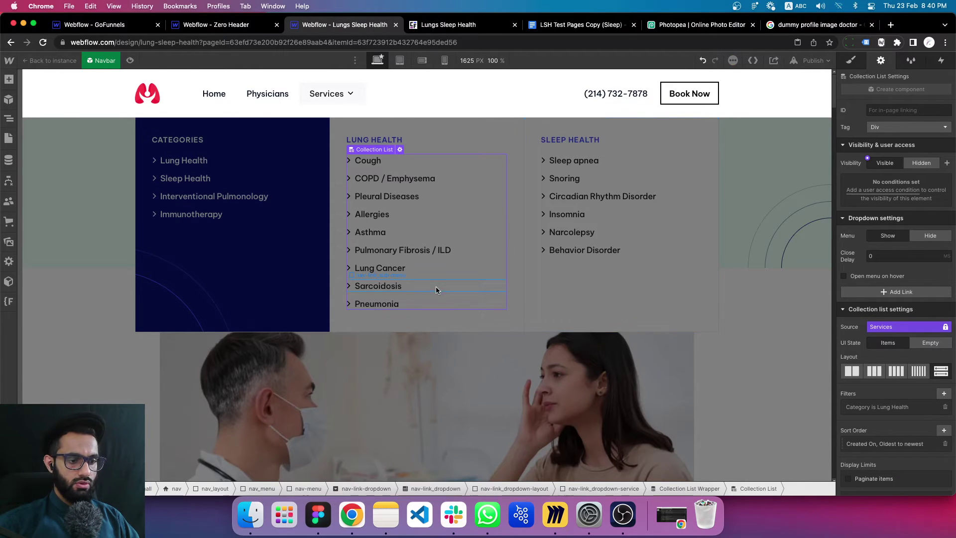
pyautogui.click(307, 187)
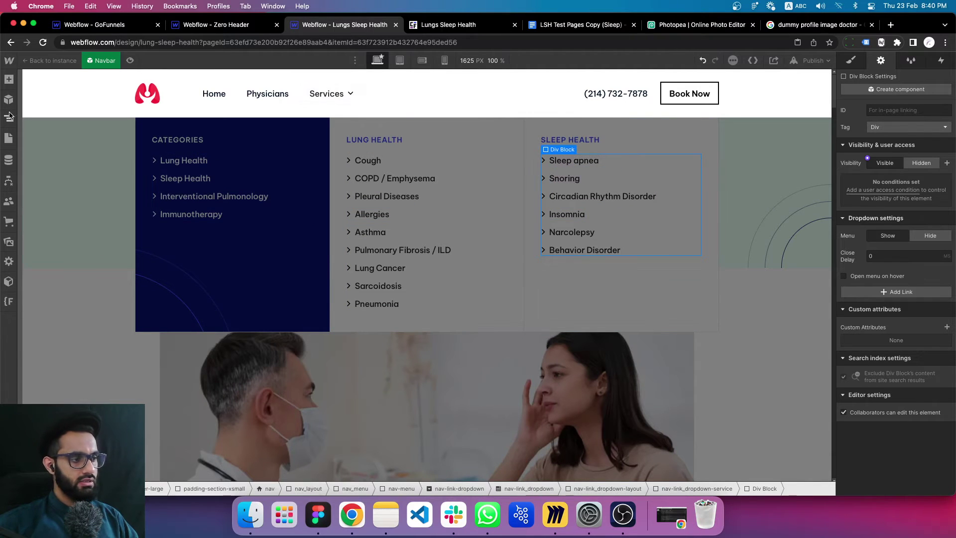
pyautogui.click(9, 118)
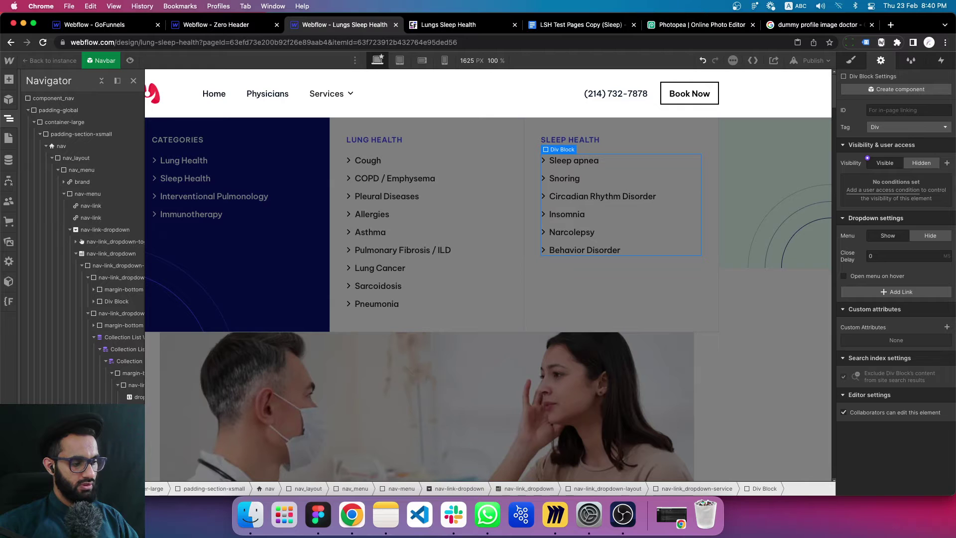
# Insert a Collection List into the Sleep Health column and set its source to Services.
pyautogui.press('super+Up')
pyautogui.press('super+e')
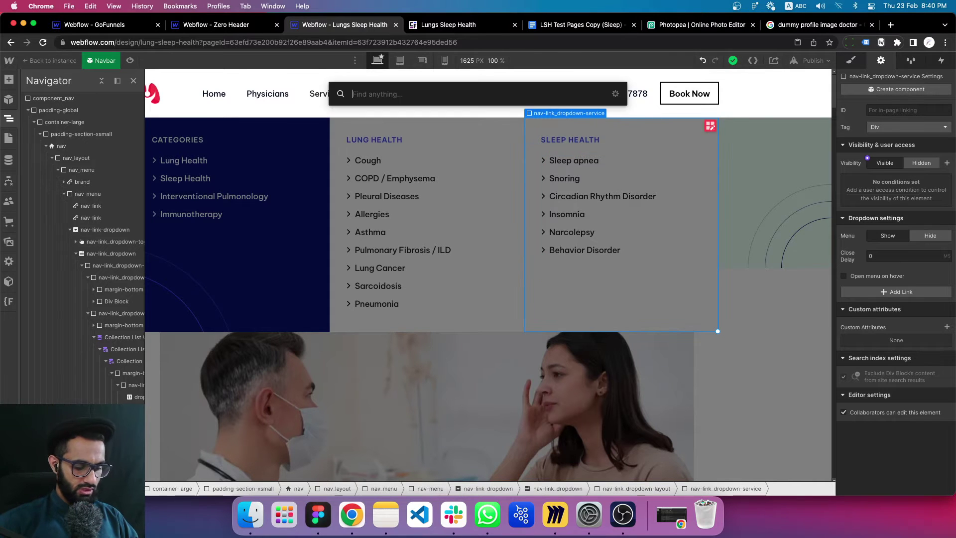
pyautogui.write('colle')
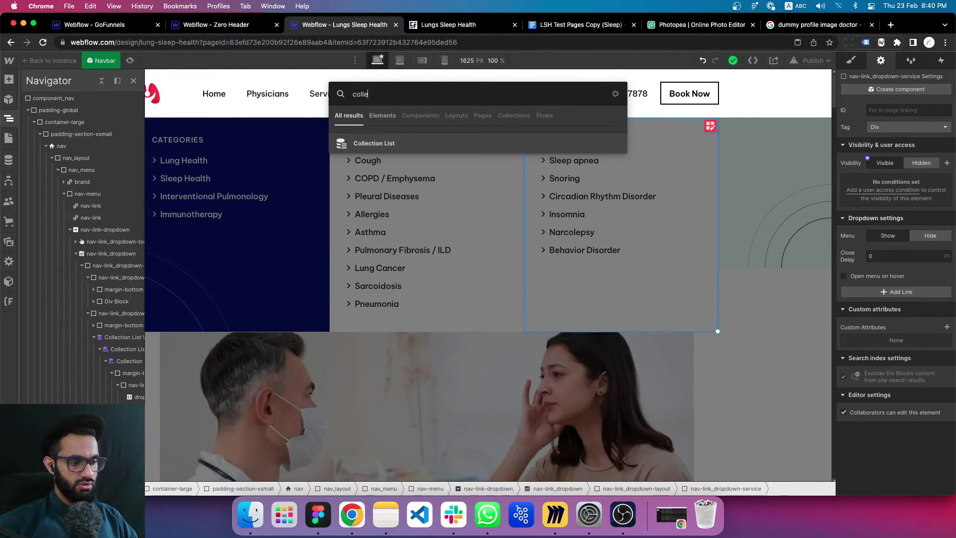
pyautogui.press('Return')
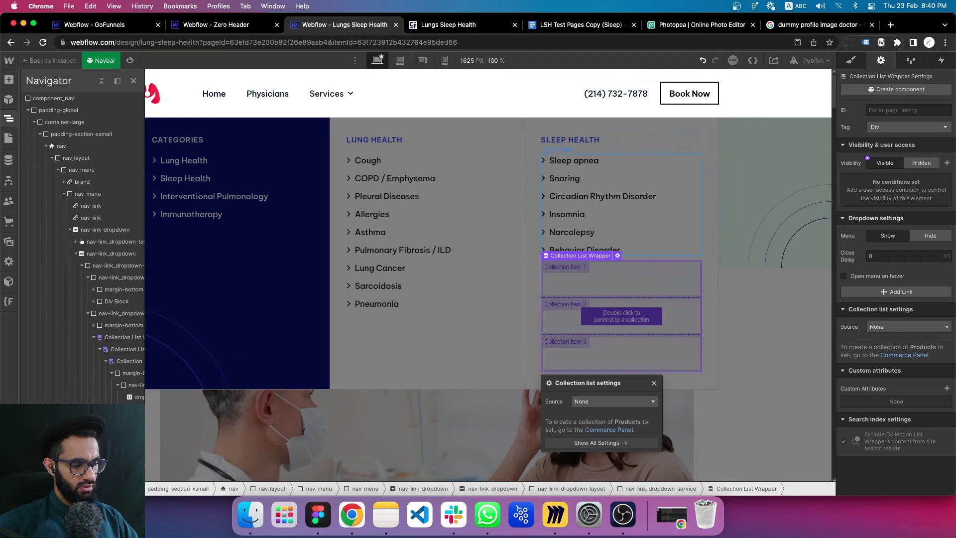
pyautogui.press('Down')
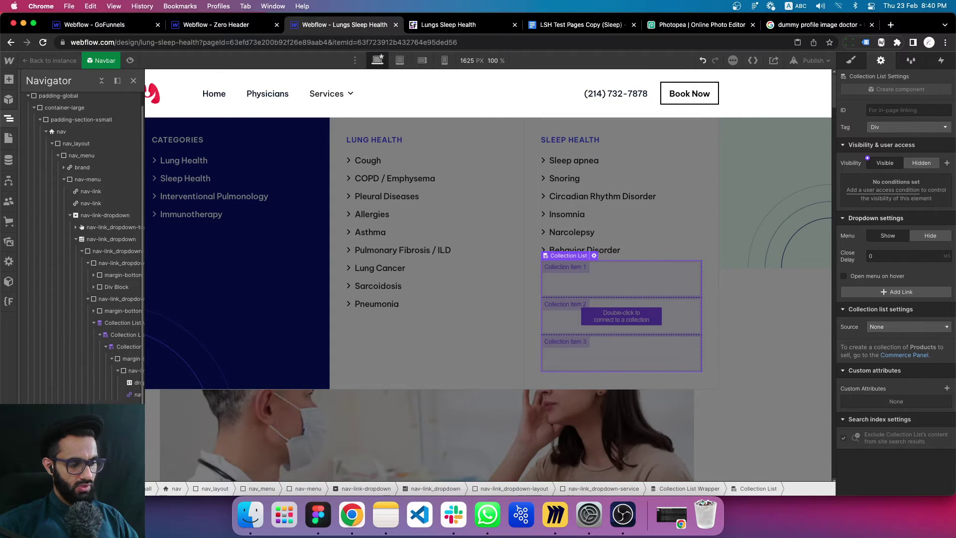
pyautogui.click(897, 329)
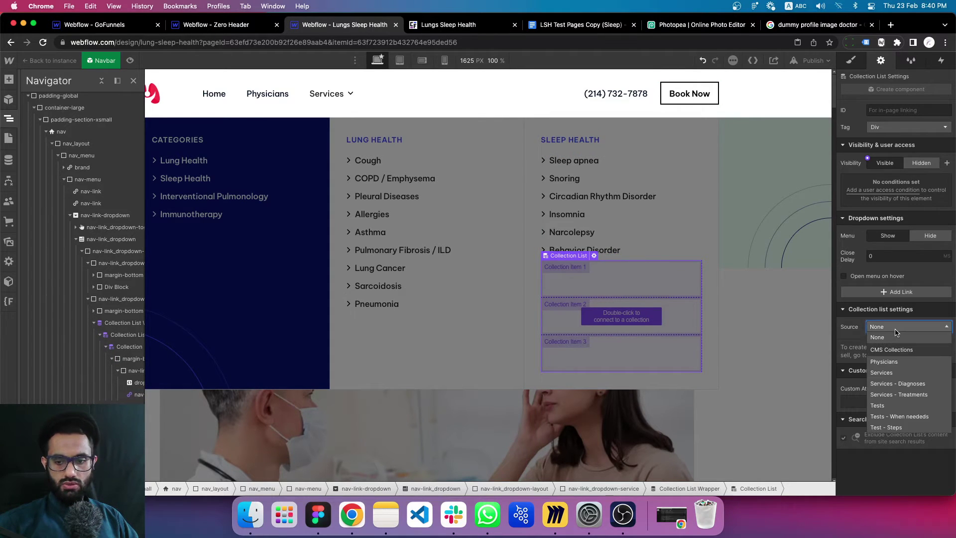
pyautogui.click(893, 372)
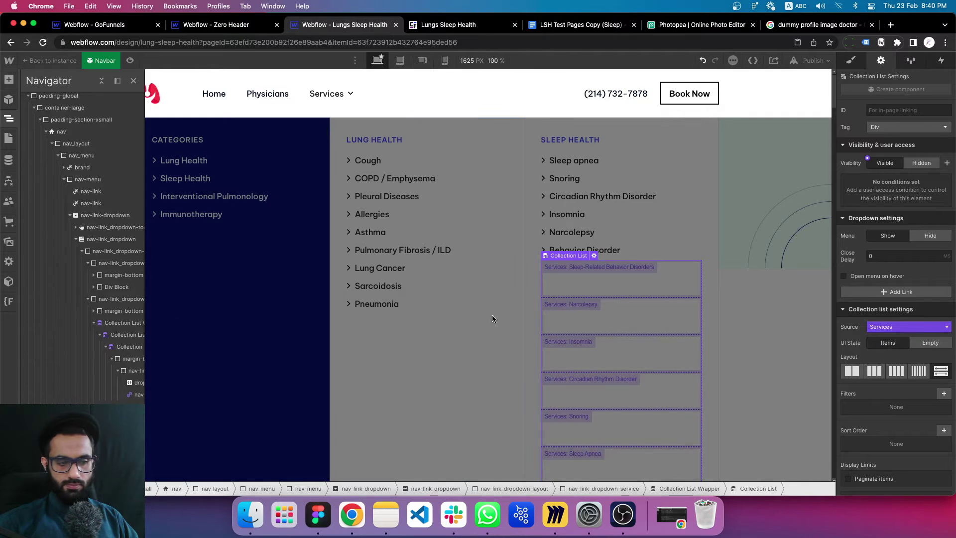
pyautogui.scroll(-1, 81, 227)
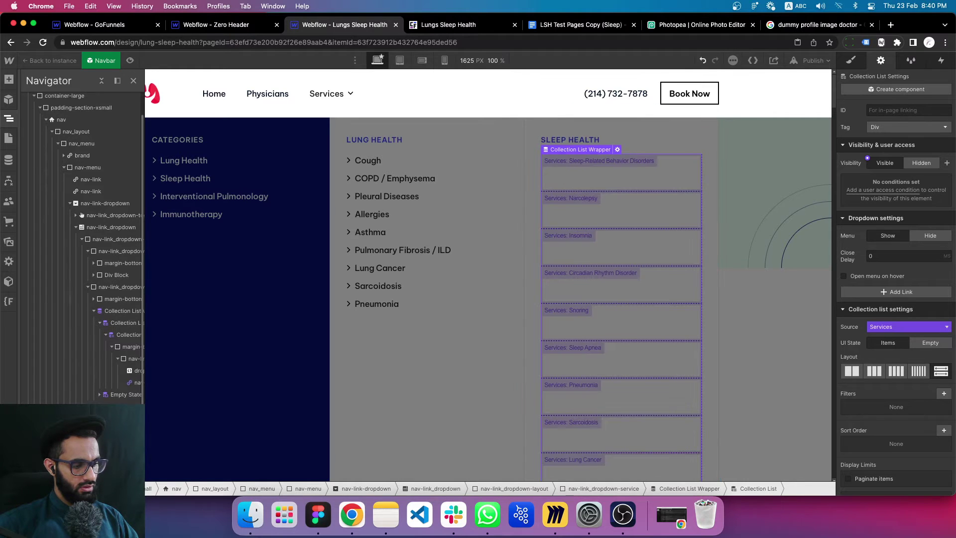
pyautogui.scroll(-5, 82, 247)
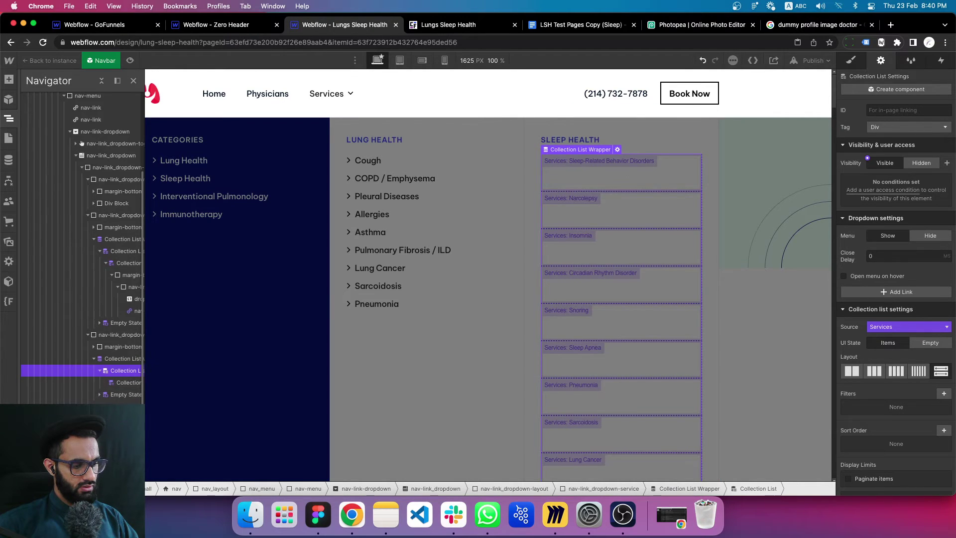
# Drag the webcam Video Capture source rightward in the OBS preview, then go back to Chrome.
pyautogui.click(614, 514)
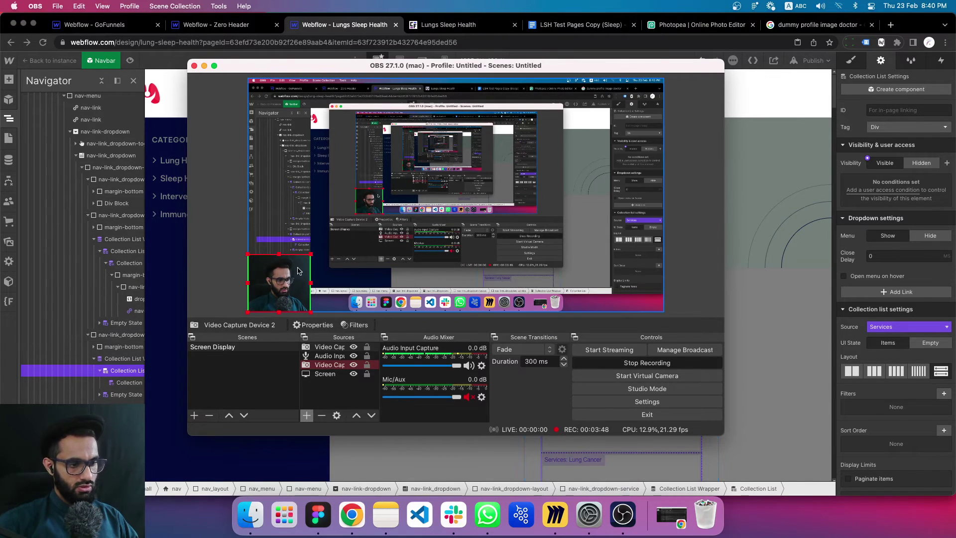
pyautogui.moveTo(292, 278); pyautogui.dragTo(356, 278)
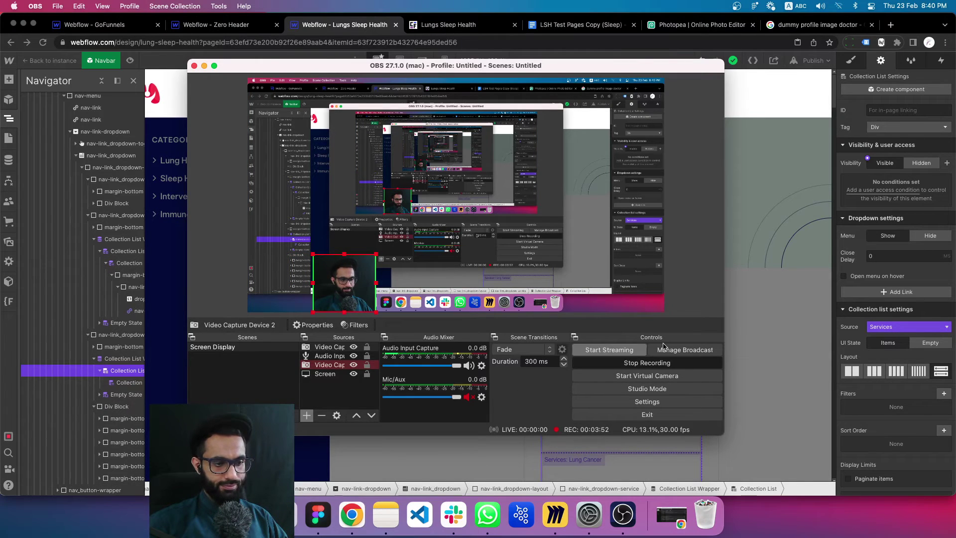
pyautogui.click(794, 335)
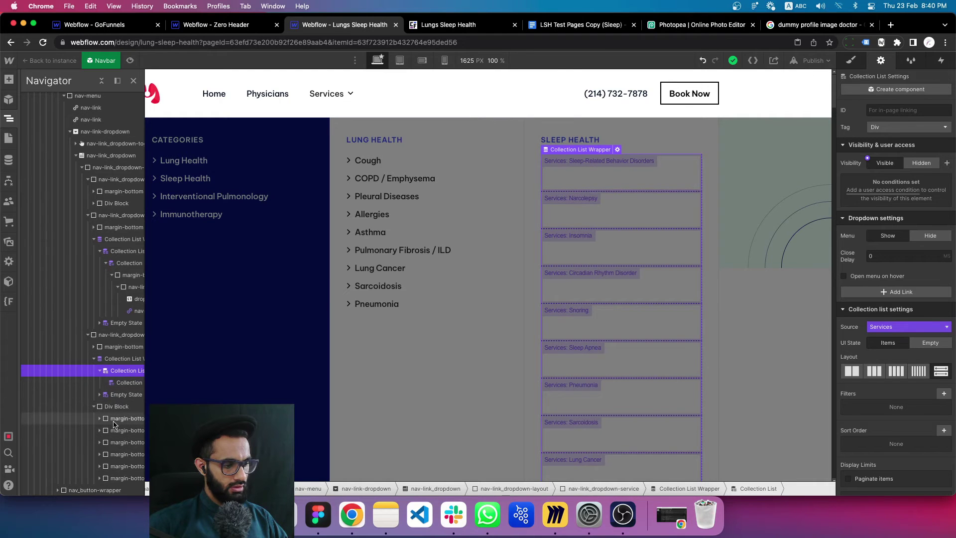
# Move the Sleep Health link into the Collection Item and delete the static Sleep Health links.
pyautogui.moveTo(116, 422)
pyautogui.mouseDown()
pyautogui.moveTo(124, 377)
pyautogui.moveTo(124, 388)
pyautogui.mouseUp()
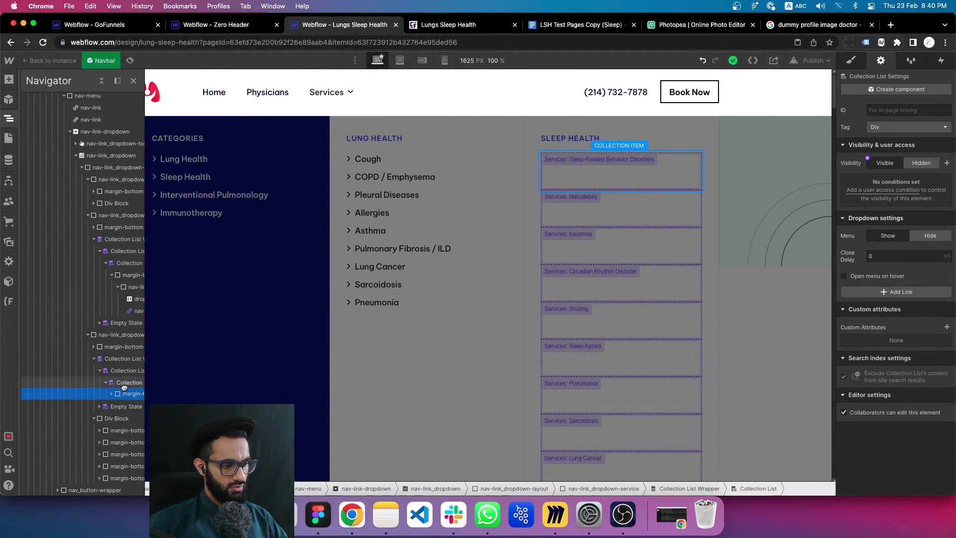
pyautogui.click(123, 83)
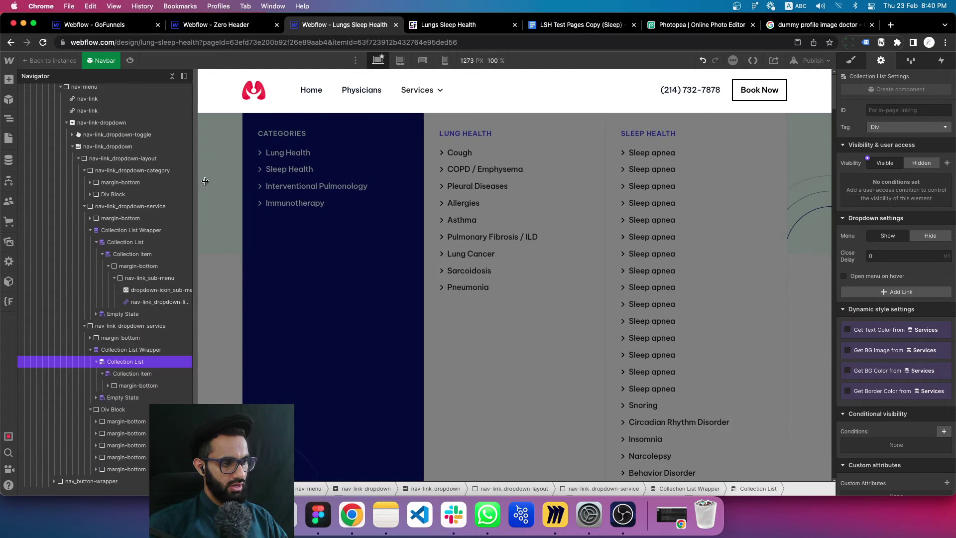
pyautogui.moveTo(102, 163); pyautogui.dragTo(223, 185)
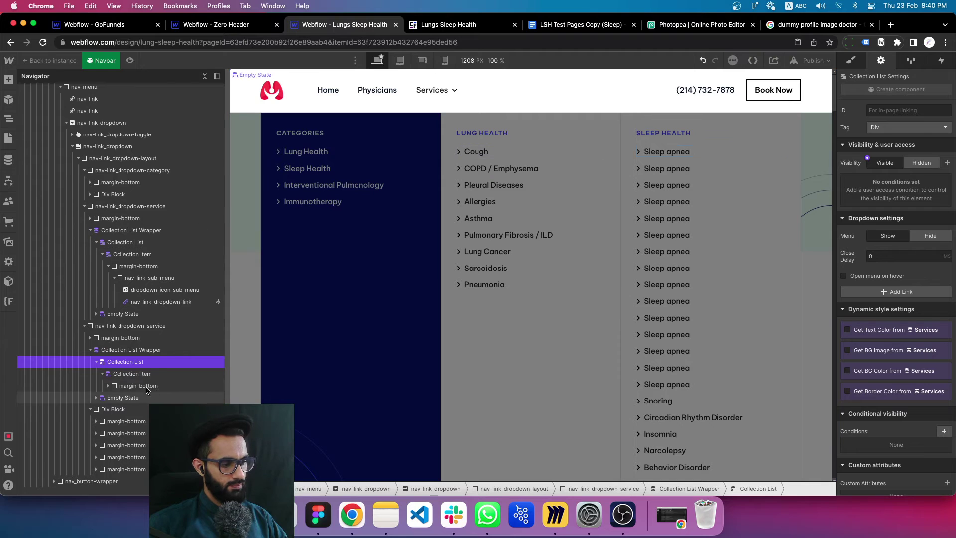
pyautogui.click(90, 409)
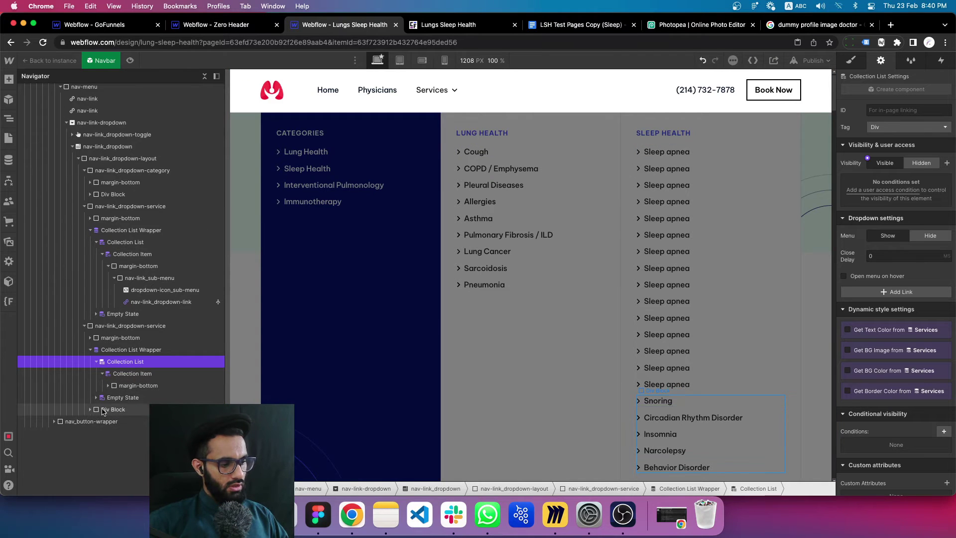
pyautogui.press('Delete')
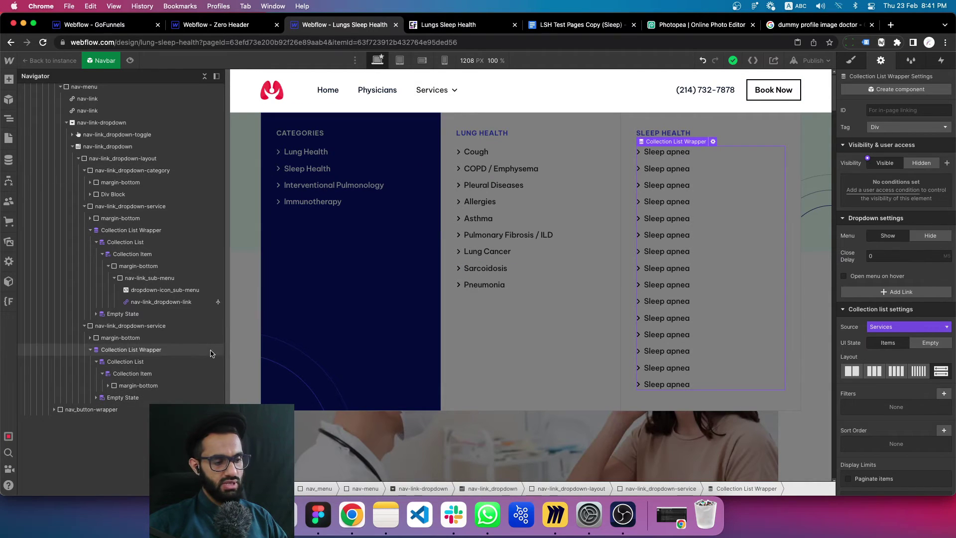
# Filter the Sleep Health collection list to Category equals Sleep Health.
pyautogui.click(123, 362)
pyautogui.click(943, 393)
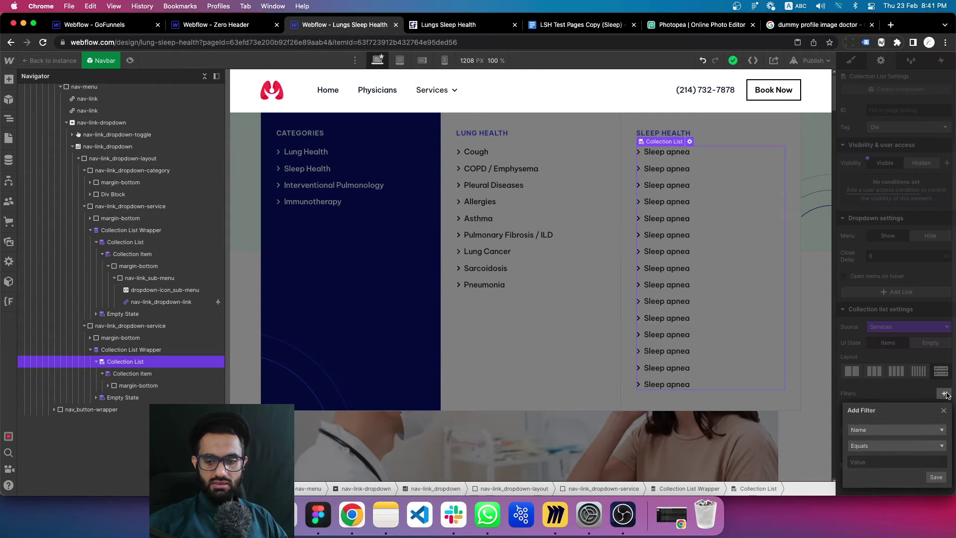
pyautogui.click(895, 430)
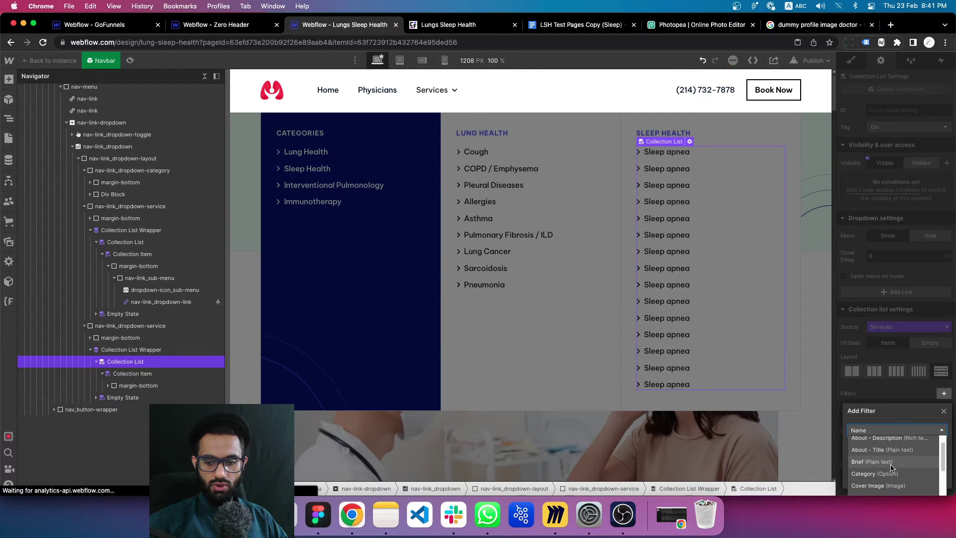
pyautogui.click(875, 484)
pyautogui.click(865, 463)
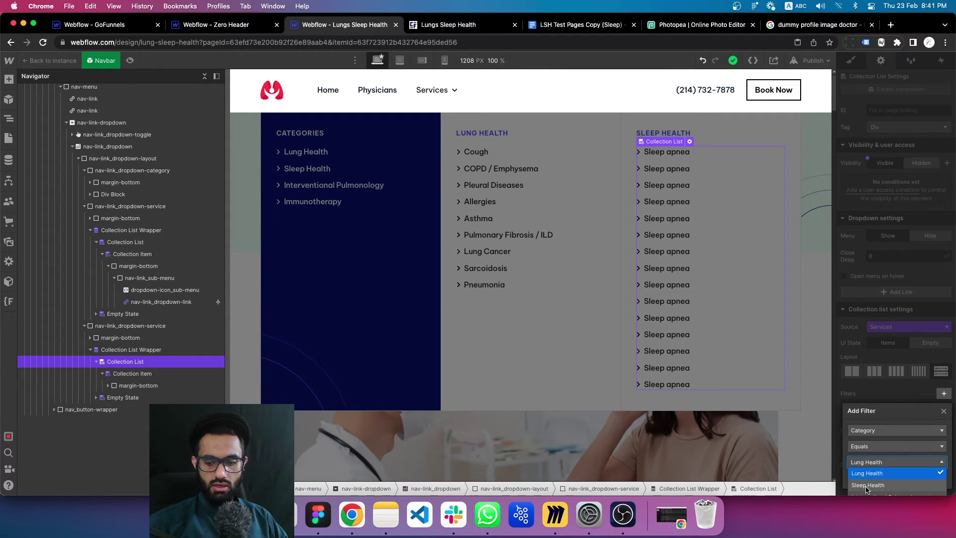
pyautogui.click(868, 485)
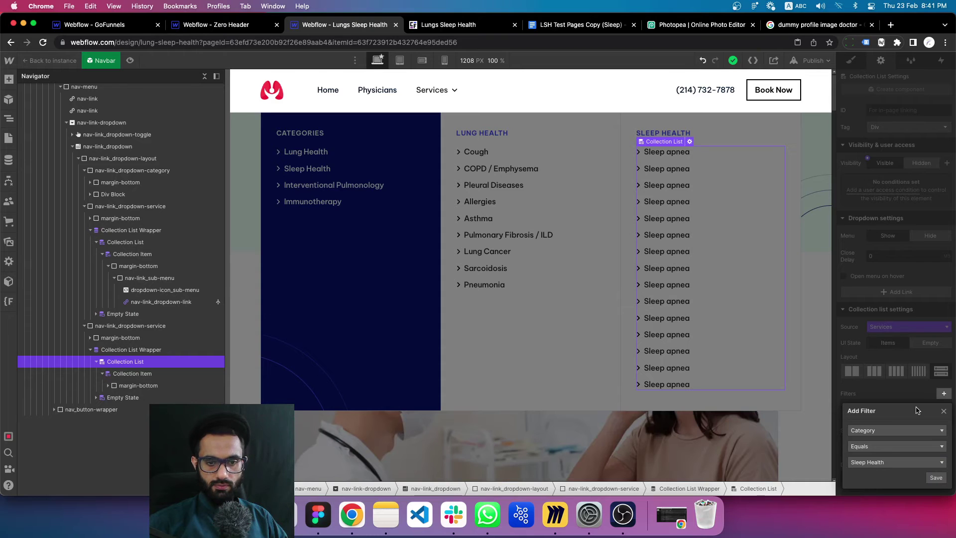
pyautogui.click(936, 477)
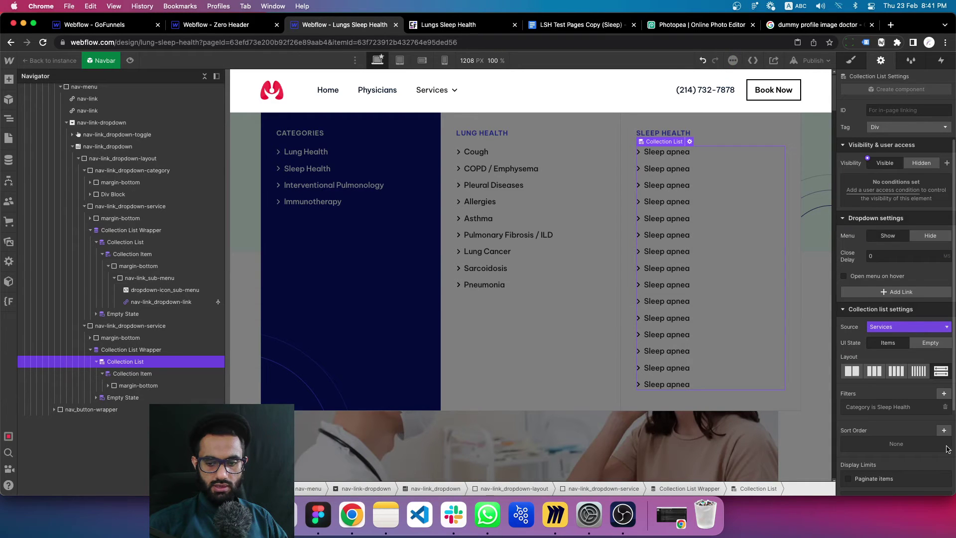
# Sort the Sleep Health list by Created On, oldest to newest.
pyautogui.click(943, 431)
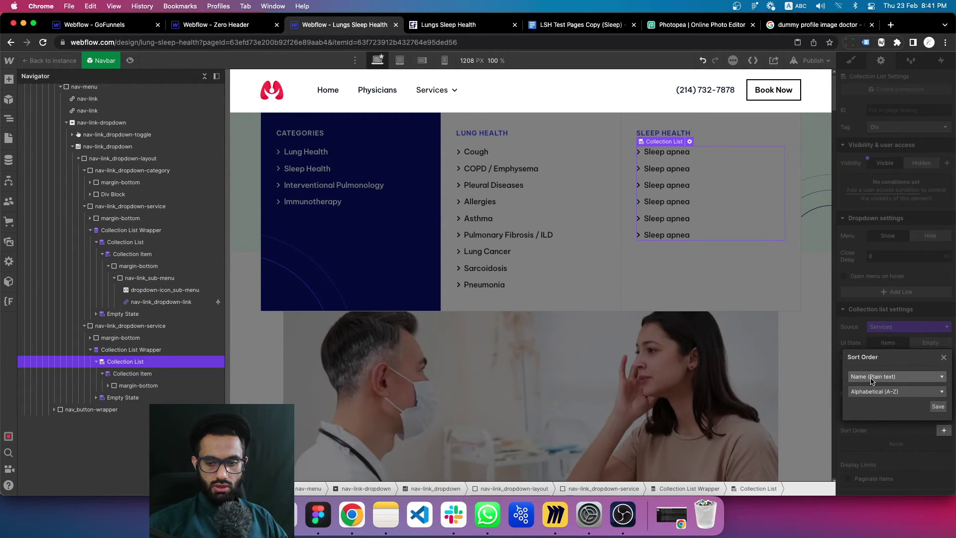
pyautogui.click(889, 376)
pyautogui.scroll(-2, 887, 426)
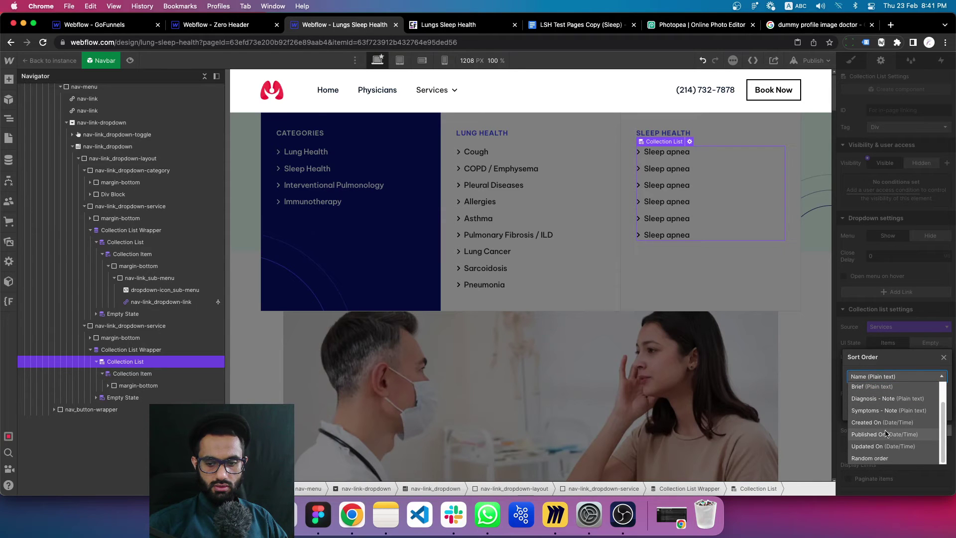
pyautogui.click(884, 424)
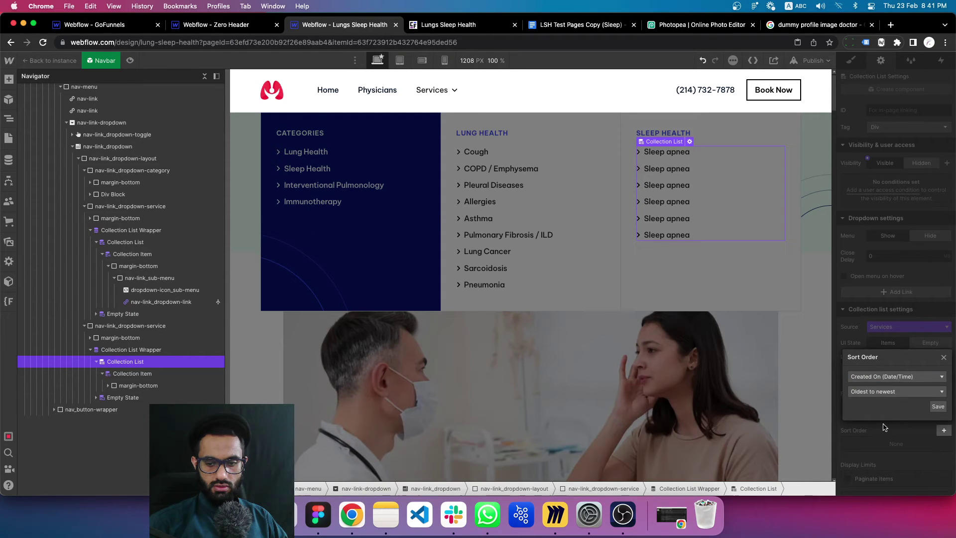
pyautogui.click(937, 407)
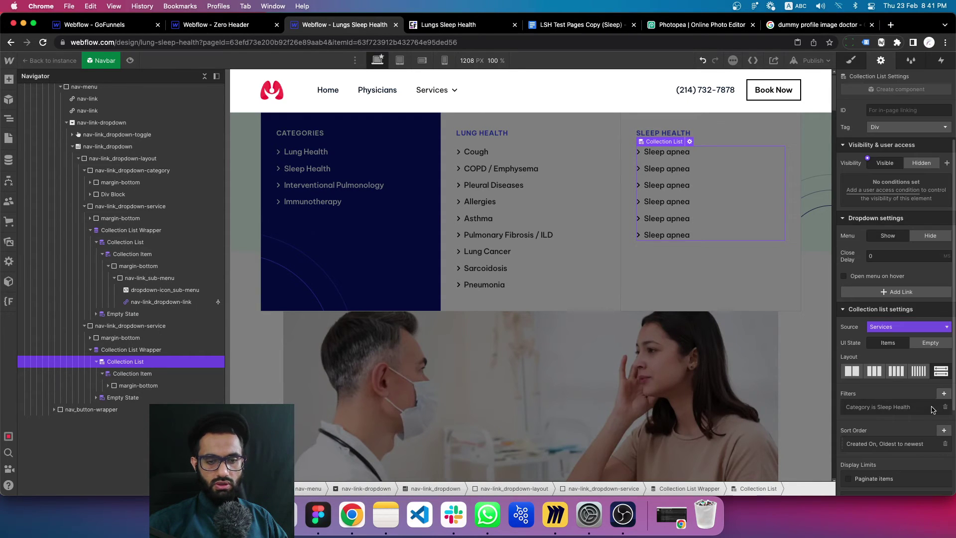
# Make the Sleep Health dropdown link show each service's Name from the Services collection.
pyautogui.click(667, 153)
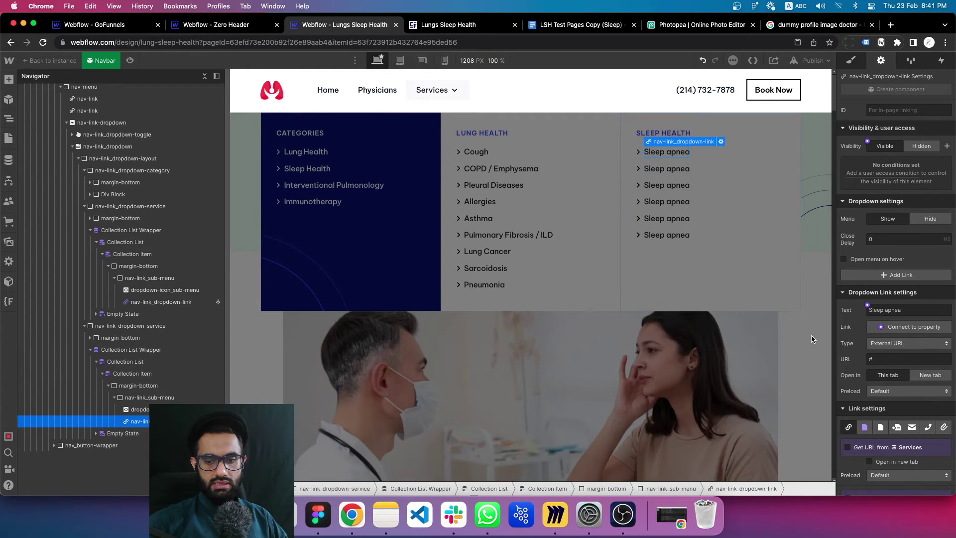
pyautogui.scroll(-2, 812, 339)
pyautogui.scroll(-5, 868, 266)
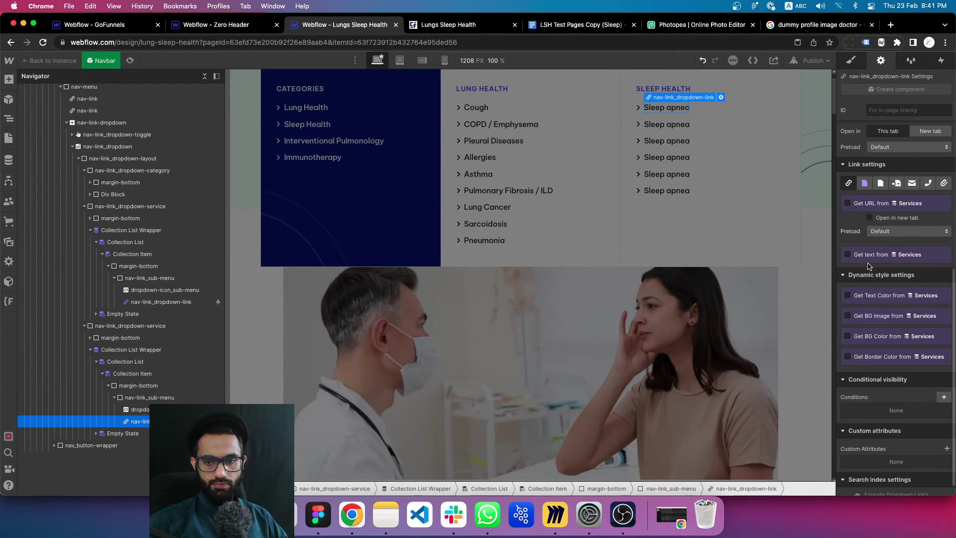
pyautogui.click(873, 203)
pyautogui.click(879, 228)
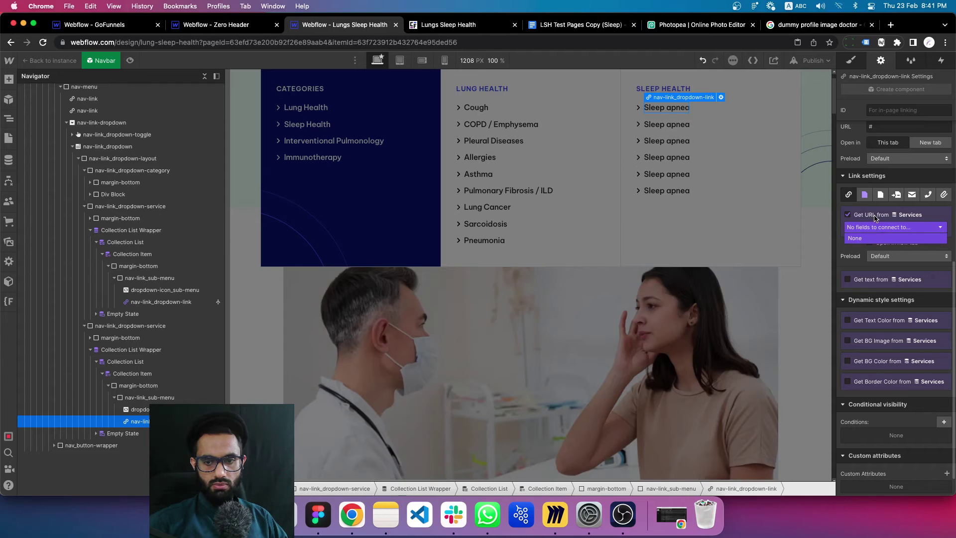
pyautogui.click(876, 216)
pyautogui.click(881, 267)
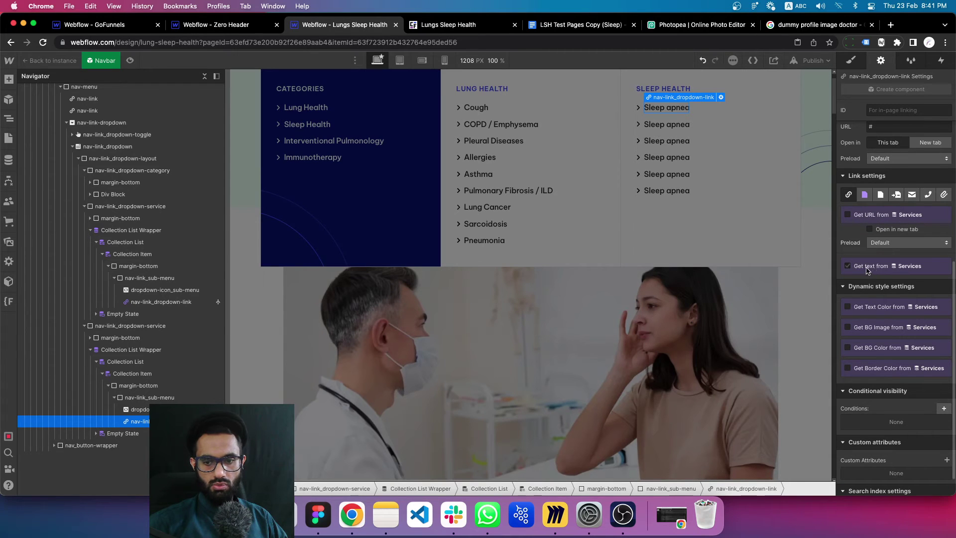
pyautogui.click(866, 267)
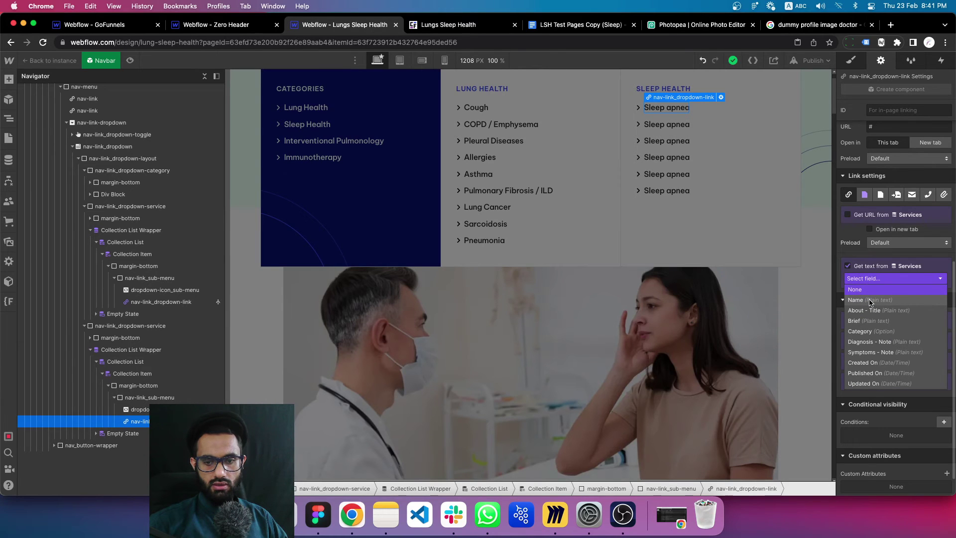
pyautogui.click(870, 301)
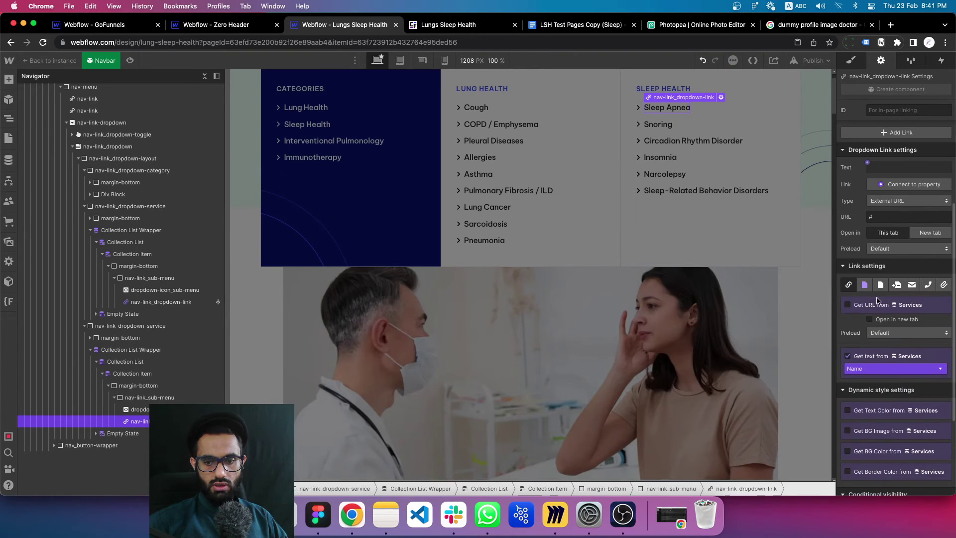
# Link each item to its Current Service collection page, then hide Navigator and close the dropdown.
pyautogui.click(865, 289)
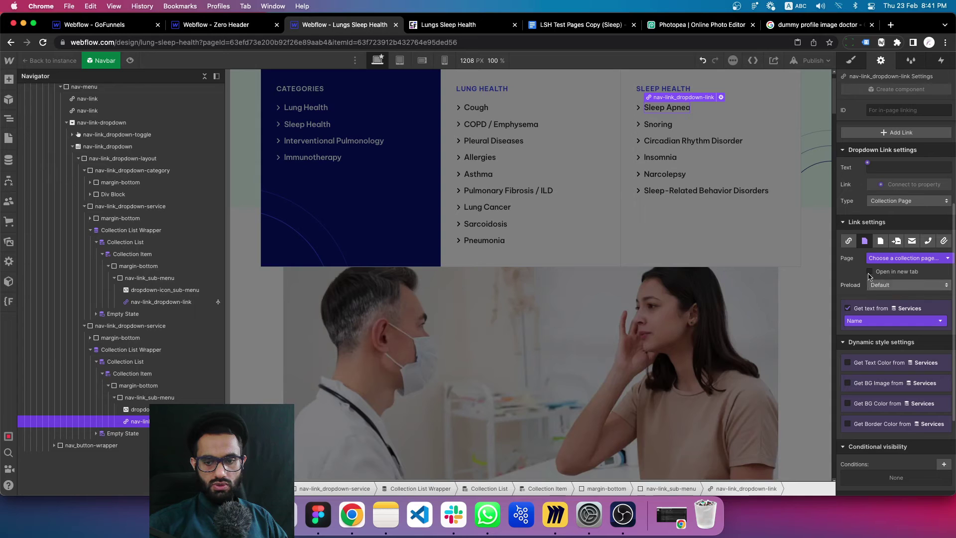
pyautogui.click(873, 258)
pyautogui.click(884, 278)
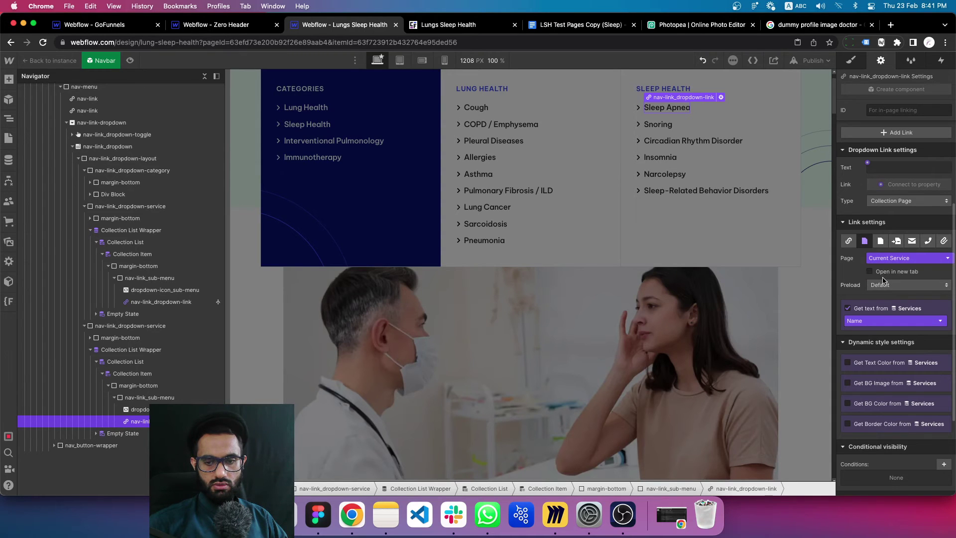
pyautogui.click(597, 190)
pyautogui.scroll(2, 523, 216)
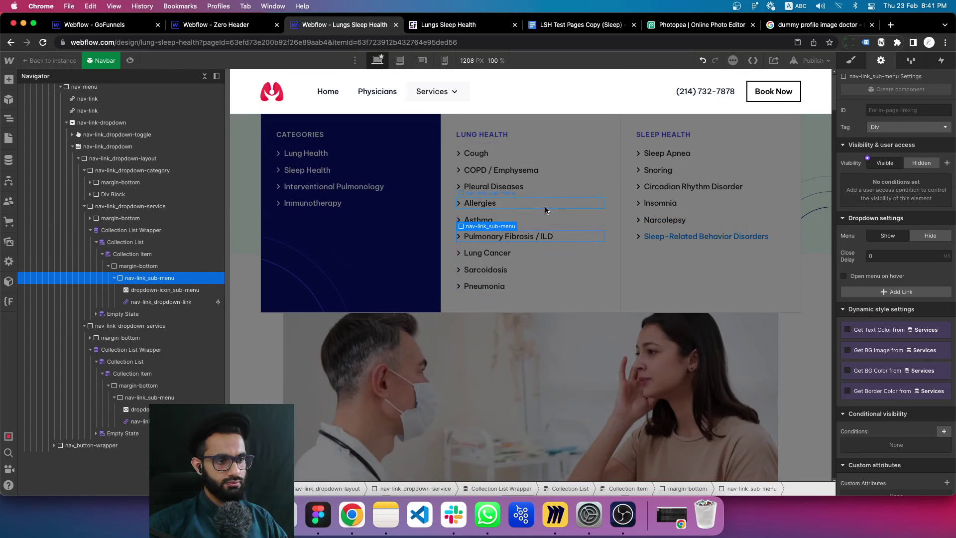
pyautogui.click(9, 117)
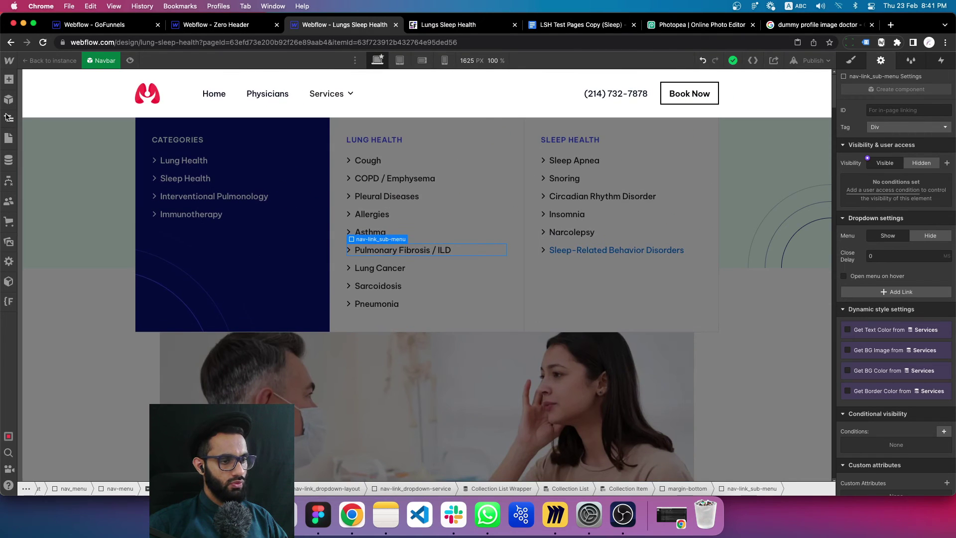
pyautogui.click(106, 227)
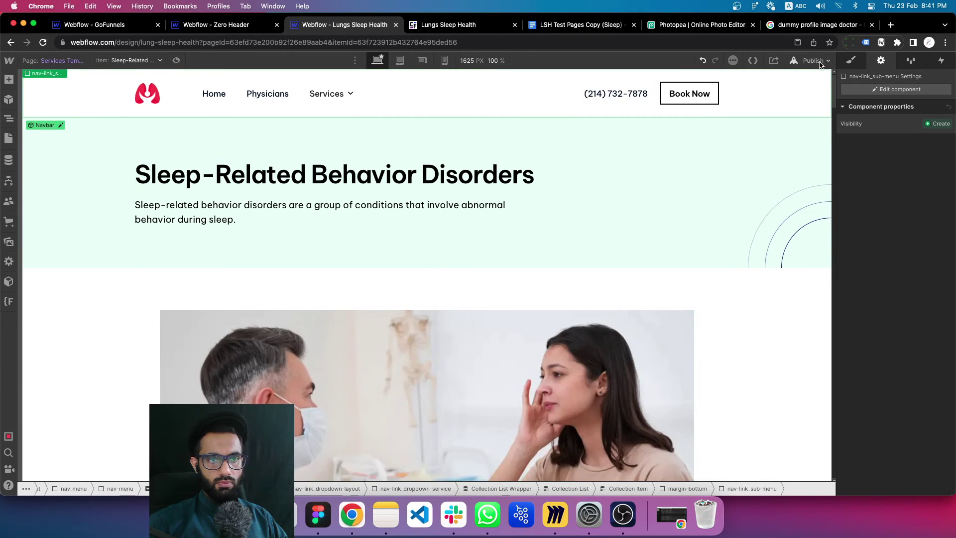
# Preview the site and open the Asthma page from the Services dropdown.
pyautogui.click(177, 60)
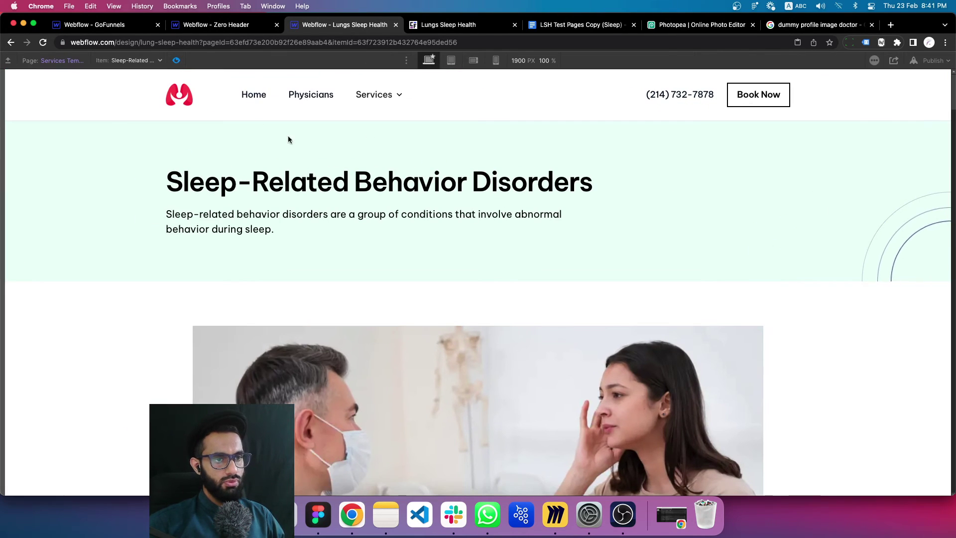
pyautogui.click(379, 102)
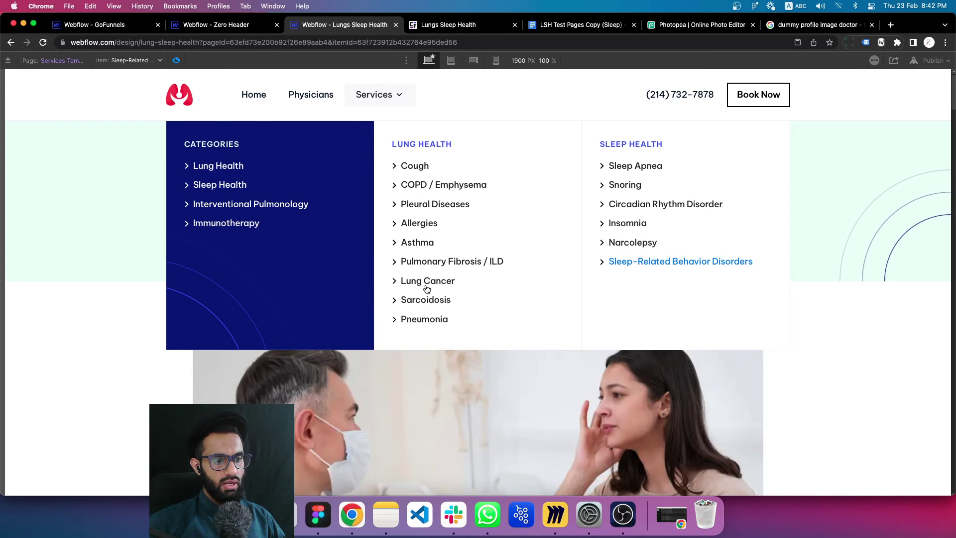
pyautogui.click(422, 244)
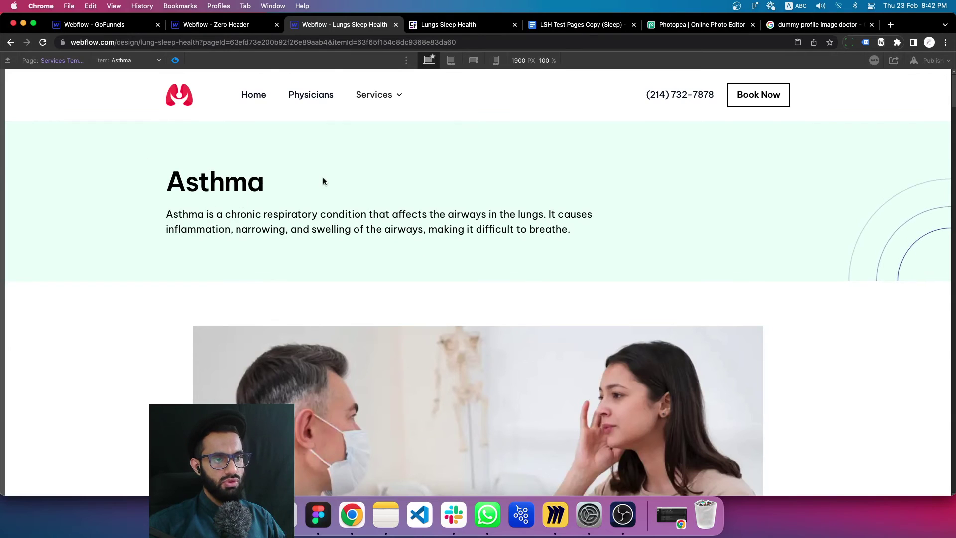
# Test the Sleep Apnea and Cough links from the Services dropdown.
pyautogui.click(384, 105)
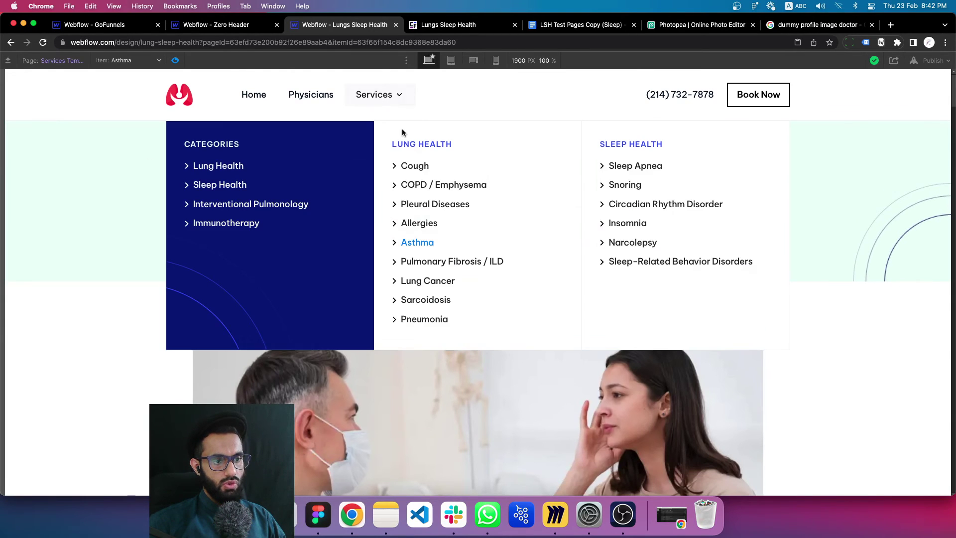
pyautogui.click(630, 169)
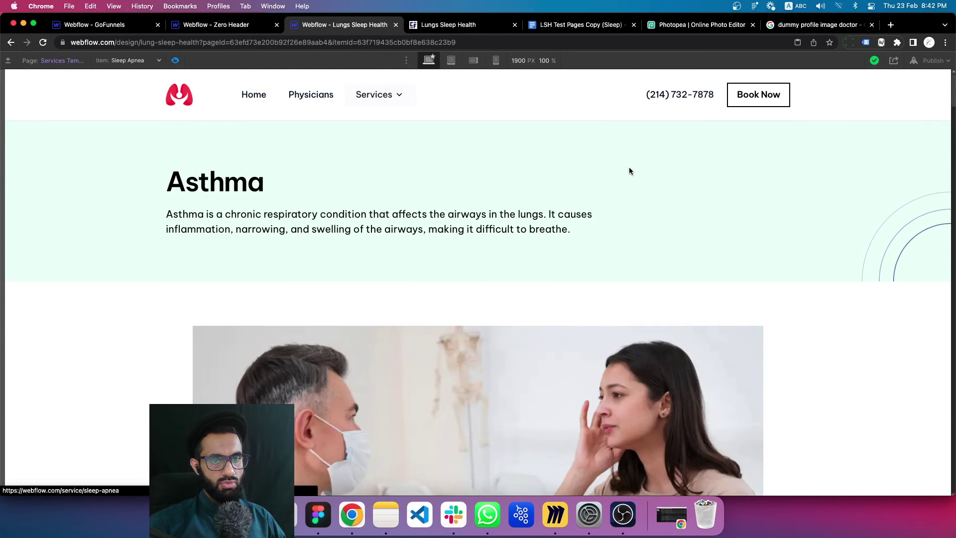
pyautogui.scroll(-5, 139, 232)
pyautogui.scroll(-3, 139, 232)
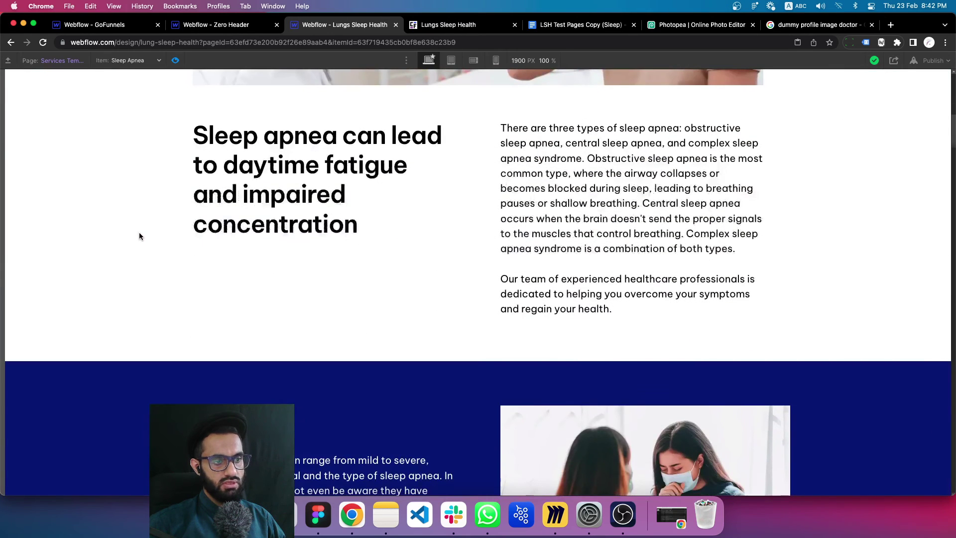
pyautogui.moveTo(293, 135); pyautogui.dragTo(533, 170)
pyautogui.click(533, 169)
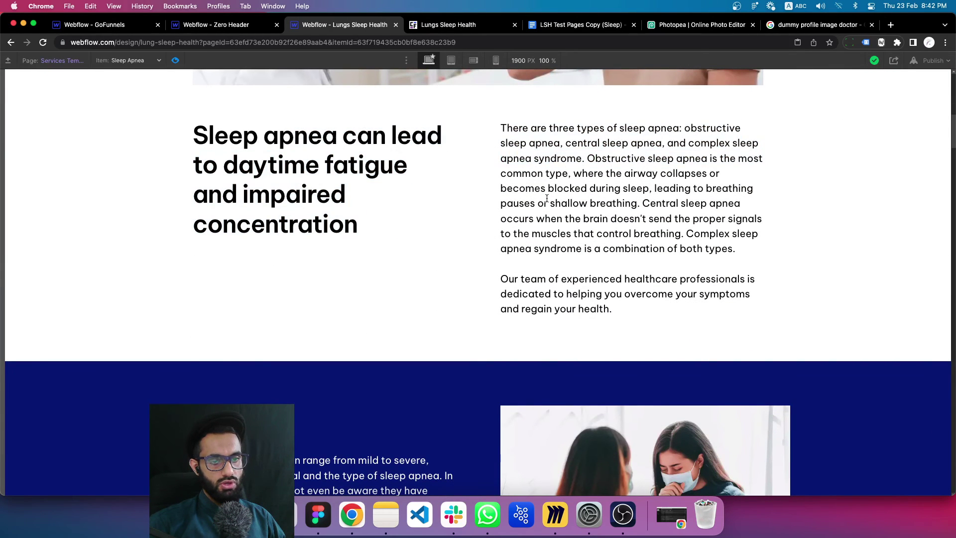
pyautogui.moveTo(499, 142); pyautogui.dragTo(685, 316)
pyautogui.scroll(4, 56, 182)
pyautogui.scroll(3, 56, 183)
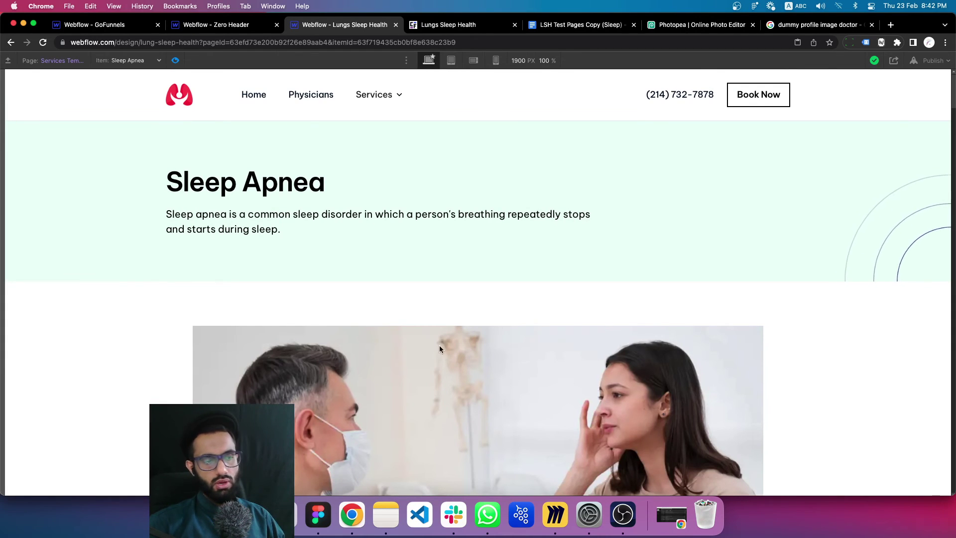
pyautogui.click(389, 101)
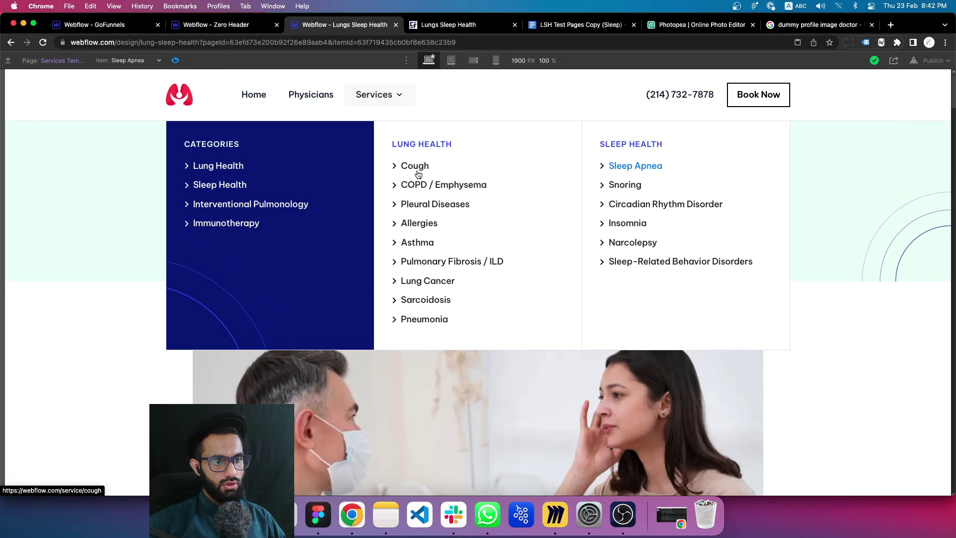
pyautogui.click(413, 166)
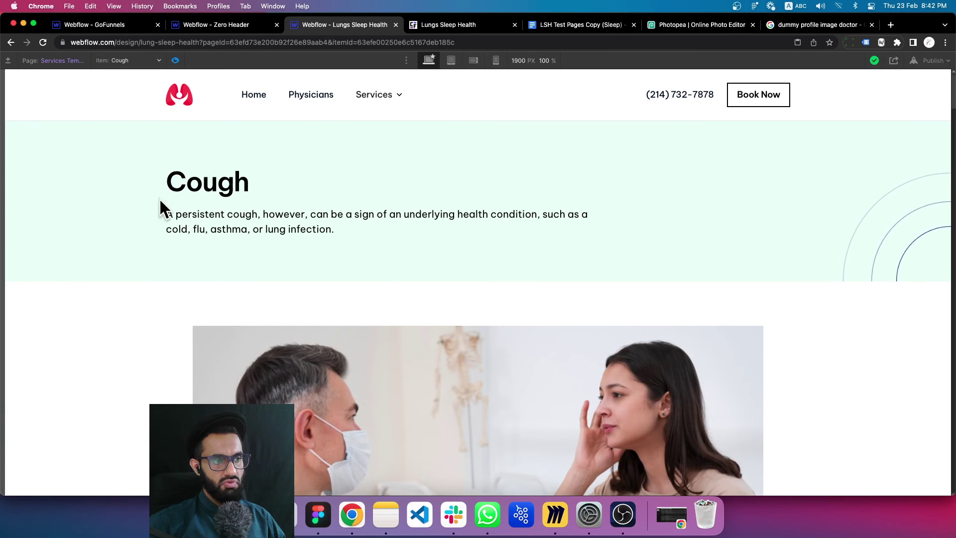
pyautogui.scroll(-6, 101, 182)
pyautogui.scroll(4, 100, 182)
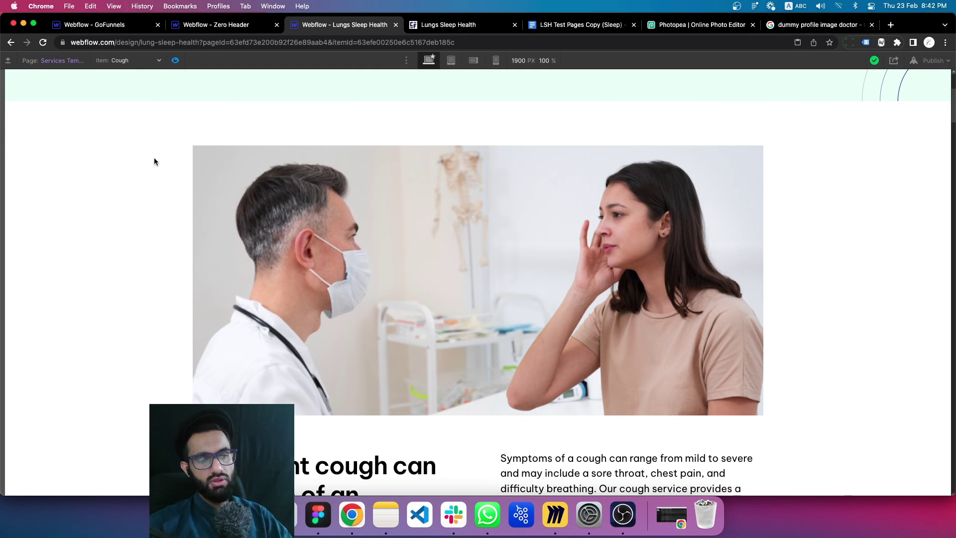
pyautogui.scroll(5, 238, 177)
# Open the Services mega-menu in the Cough page preview.
pyautogui.click(385, 94)
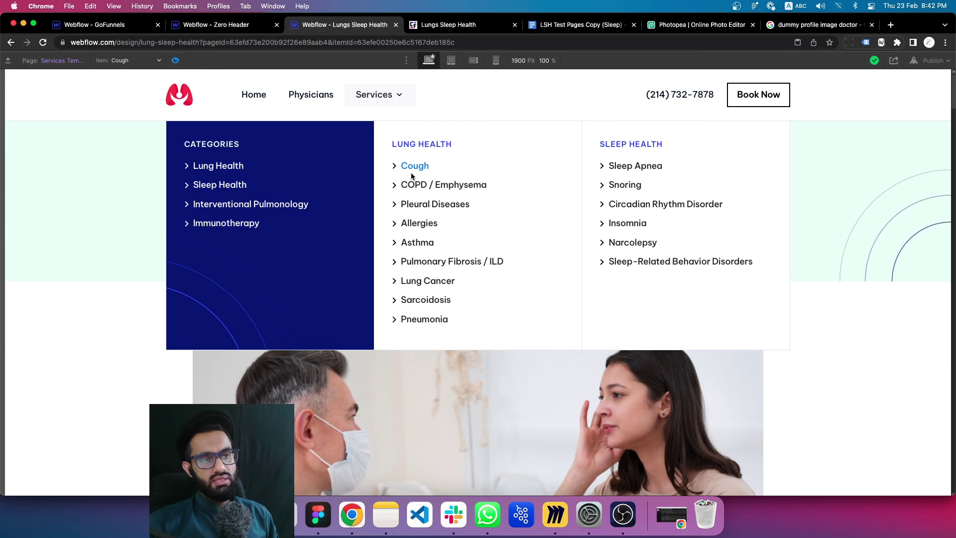